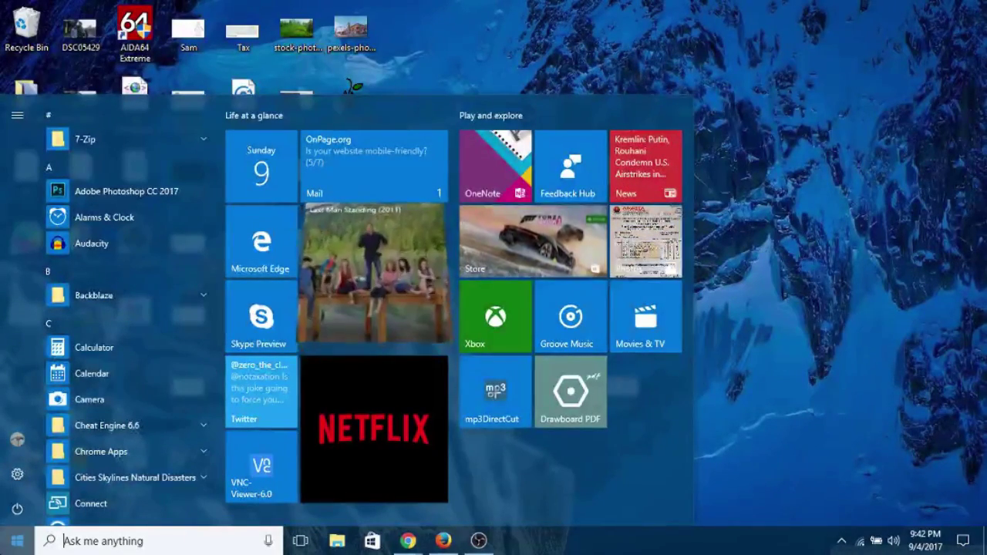
Search the Start menu for 'Paint 3D' and launch the app.
text(Psi)
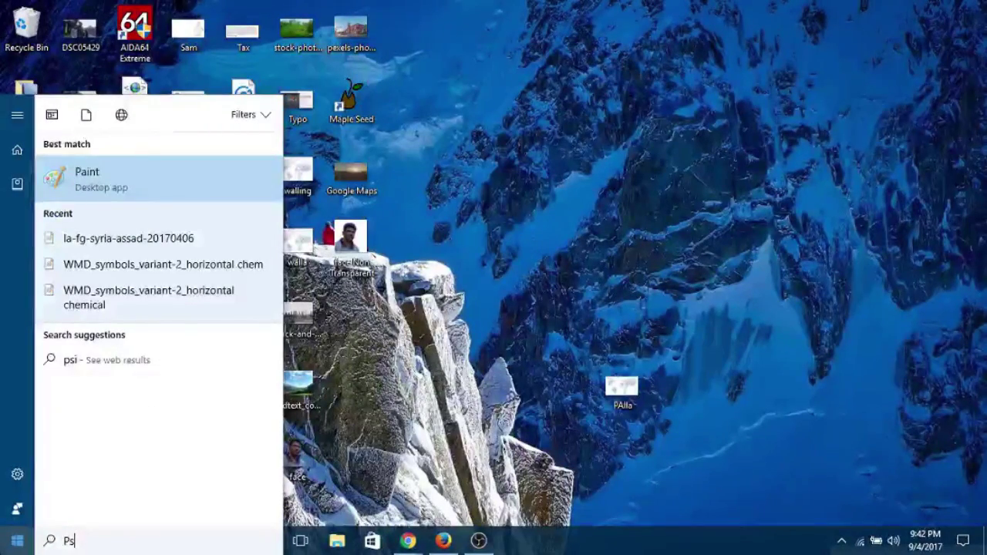
key(BackSpace)
text(aint)
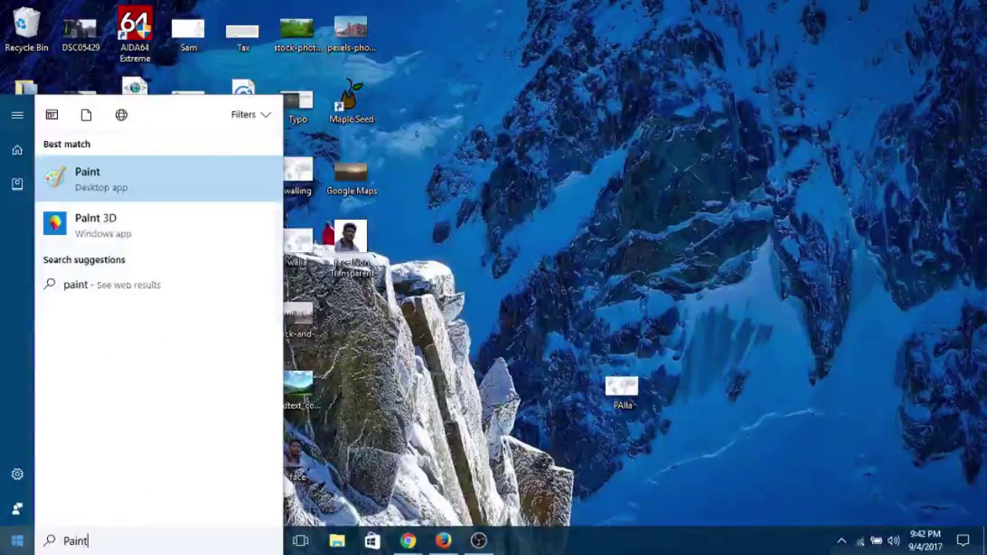
text( 3D)
key(Return)
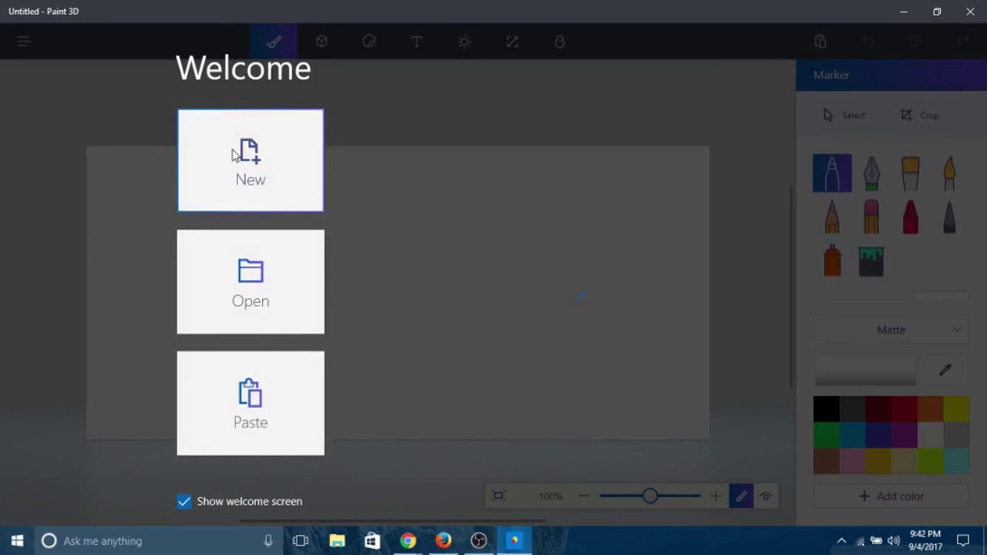
Start a new canvas, then browse to and open the ships-696105 photo.
click(235, 155)
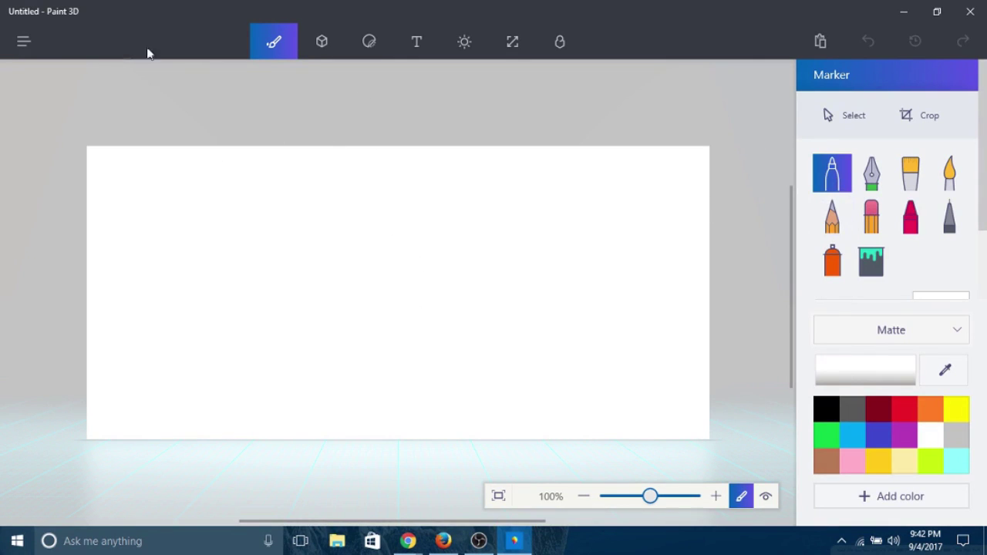
click(23, 44)
click(147, 132)
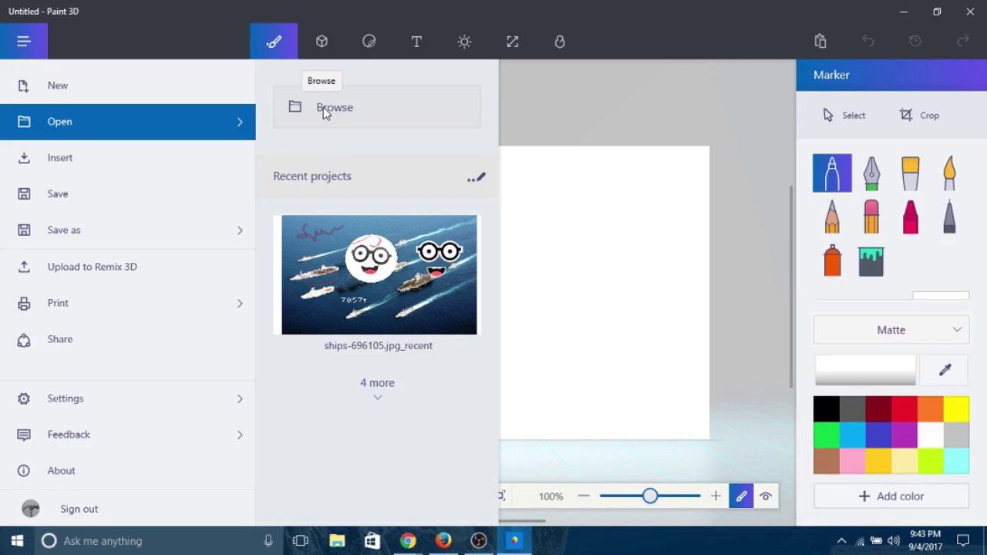
click(323, 107)
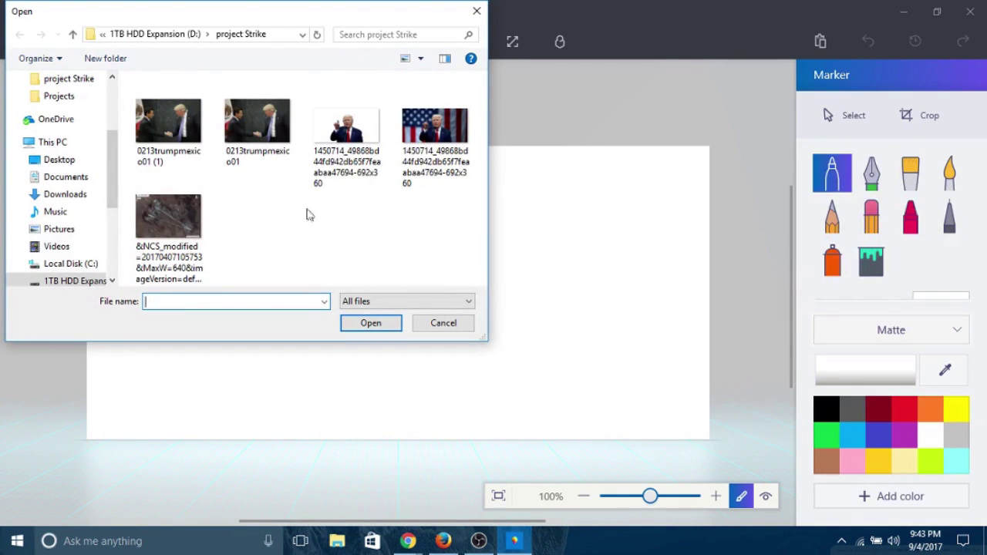
scroll(463, 139, down, 2)
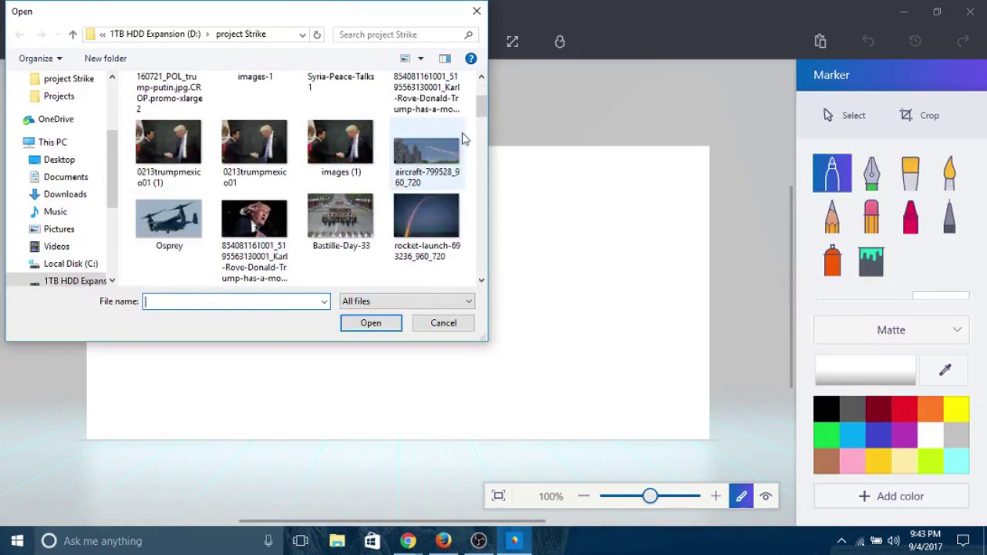
drag(481, 106, 465, 206)
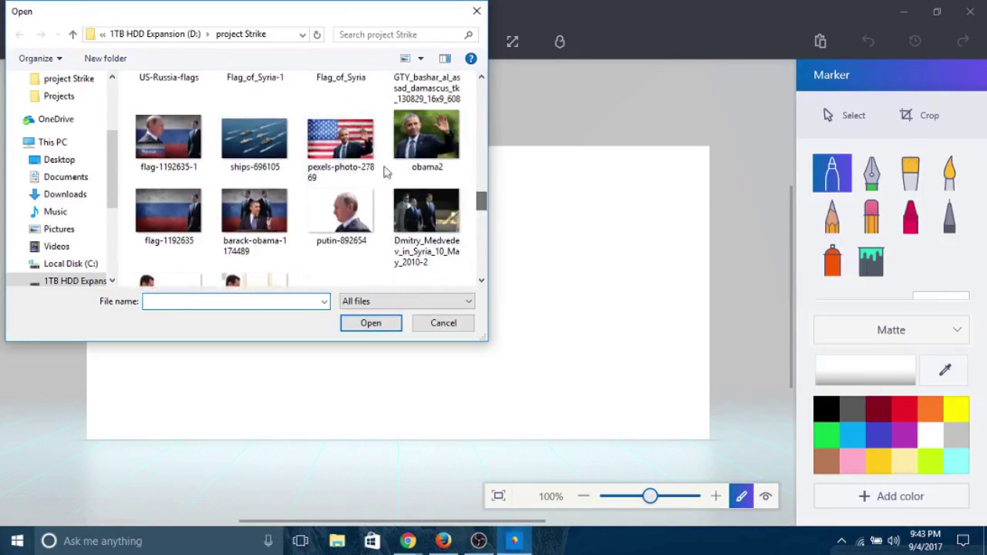
double_click(276, 151)
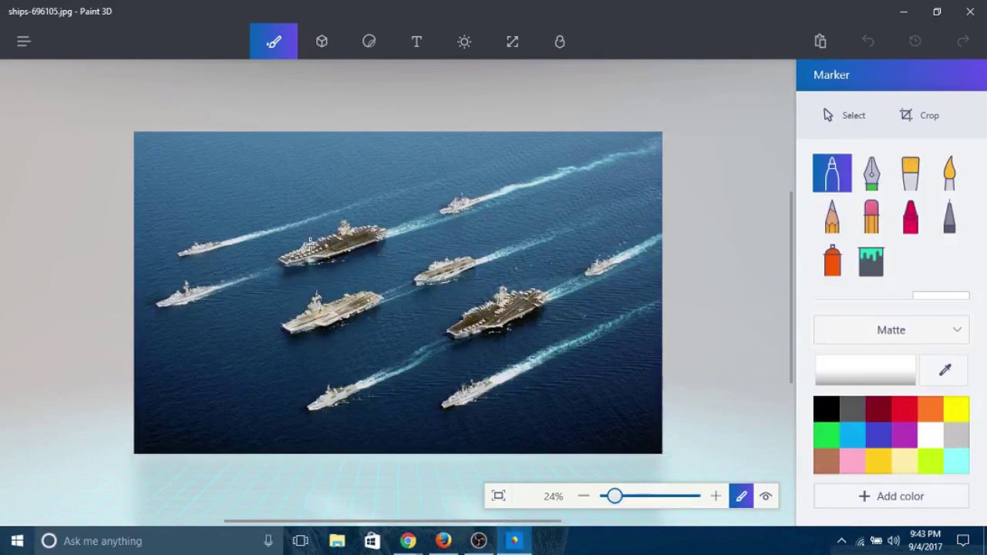
Box-select the upper-left aircraft carrier and apply Magic select to it.
click(848, 116)
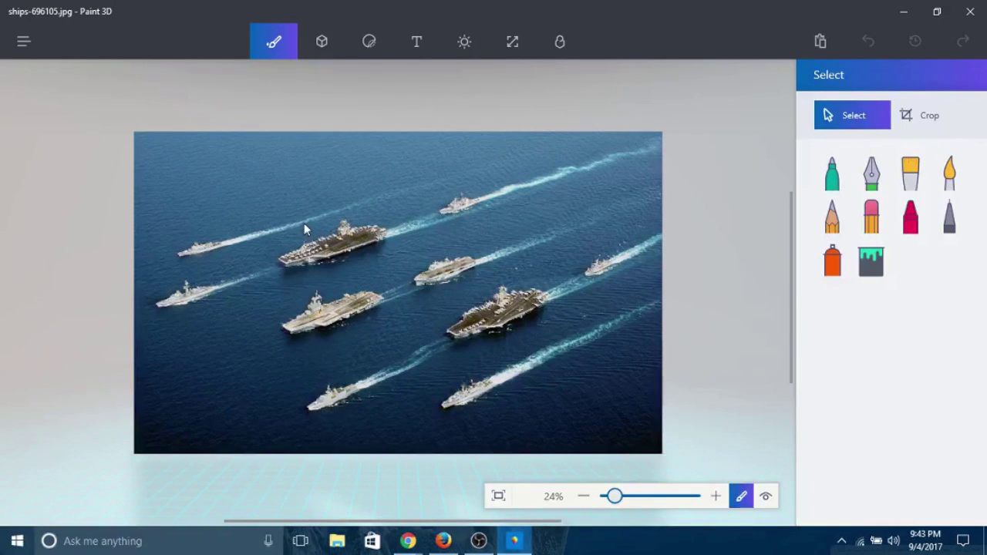
drag(304, 223, 374, 270)
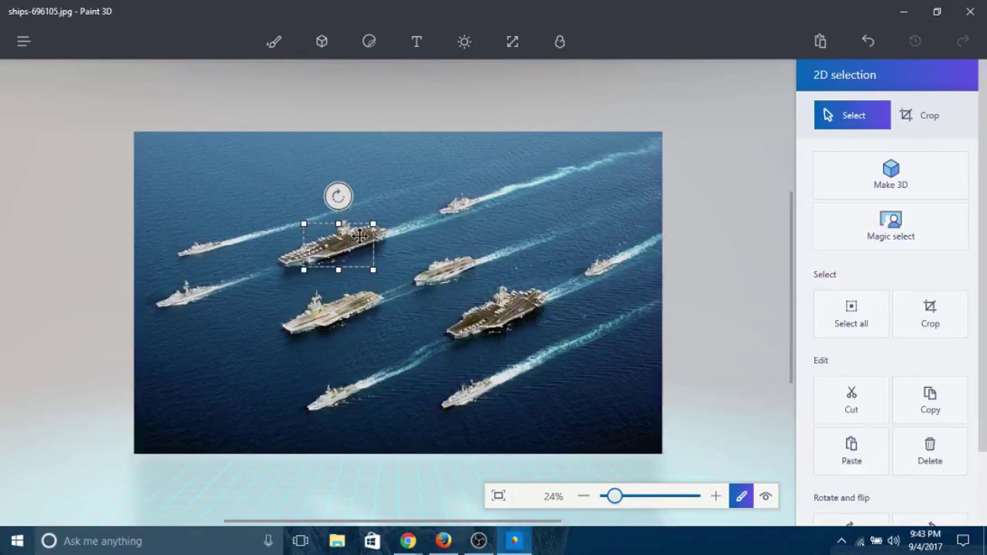
click(912, 236)
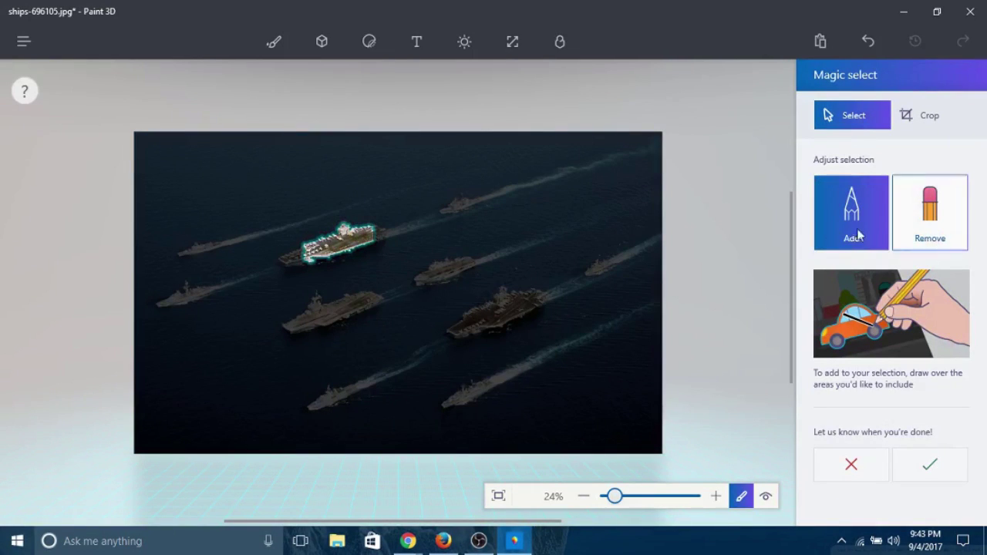
Add the carrier's stern and lower hull to the selection.
scroll(305, 260, up, 10)
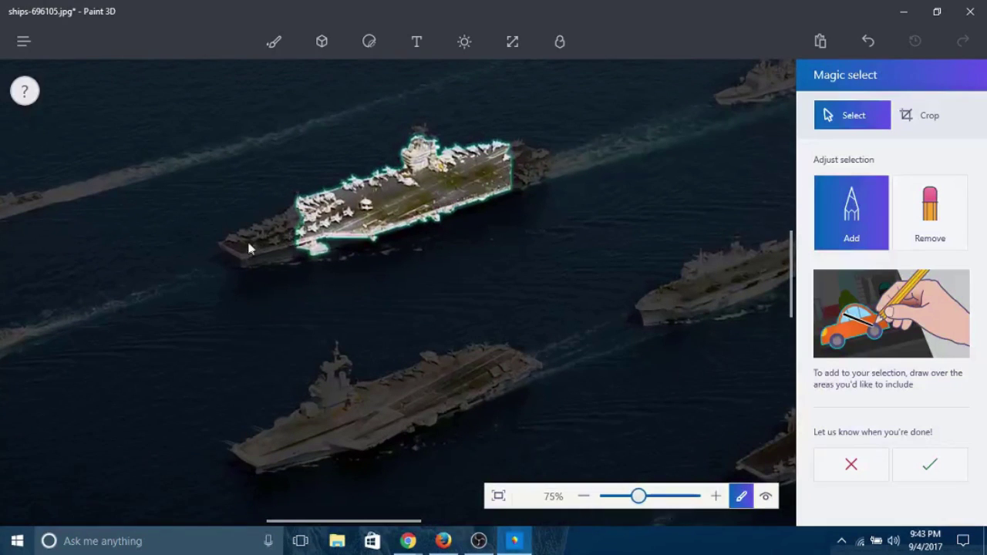
mouse_move(235, 246)
mouse_down()
mouse_move(257, 247)
mouse_move(512, 159)
mouse_move(540, 161)
mouse_up()
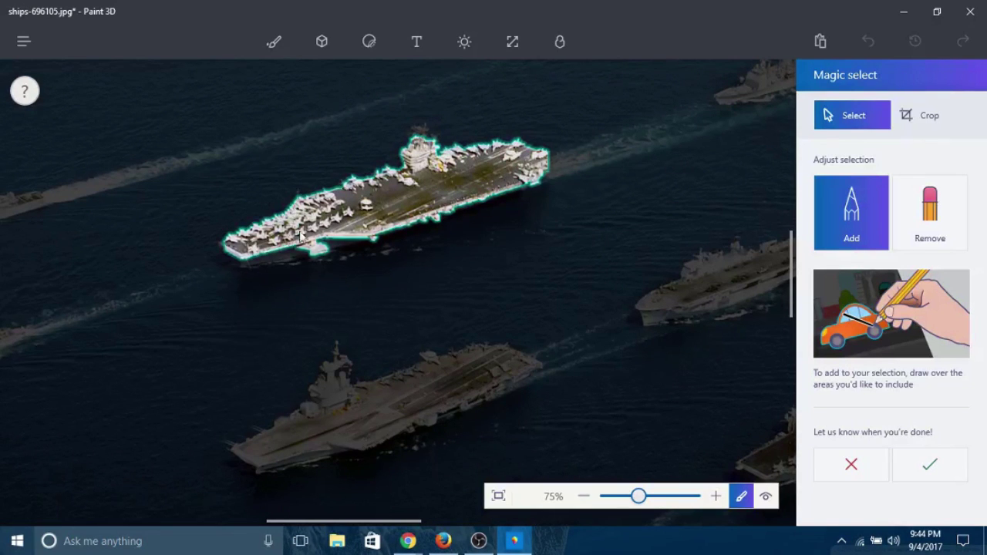
scroll(216, 268, up, 3)
scroll(215, 263, up, 3)
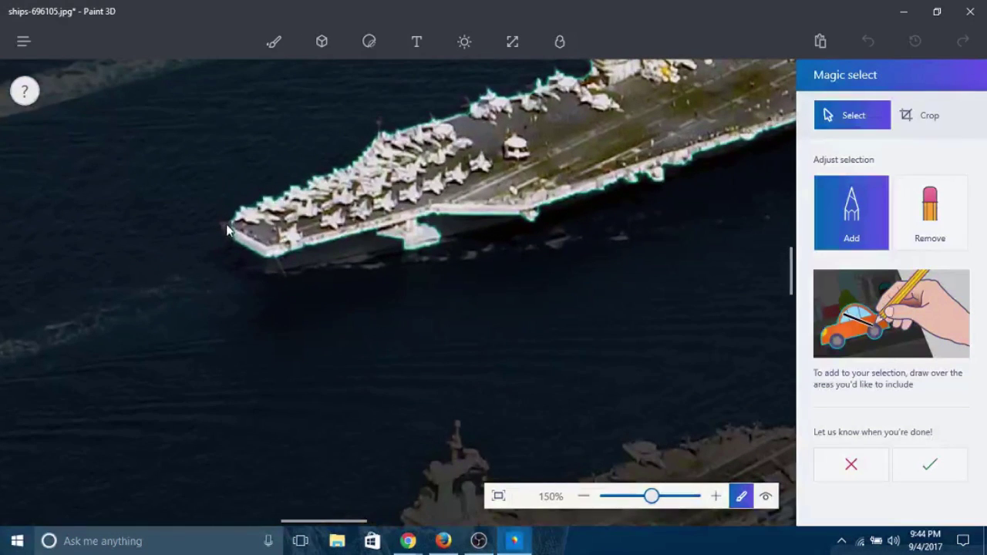
scroll(229, 235, up, 5)
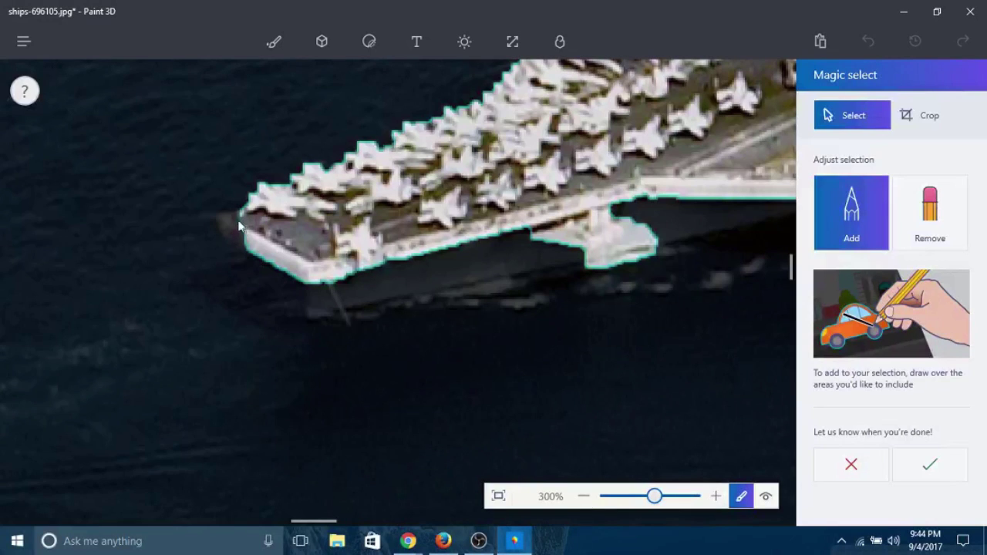
drag(307, 284, 309, 305)
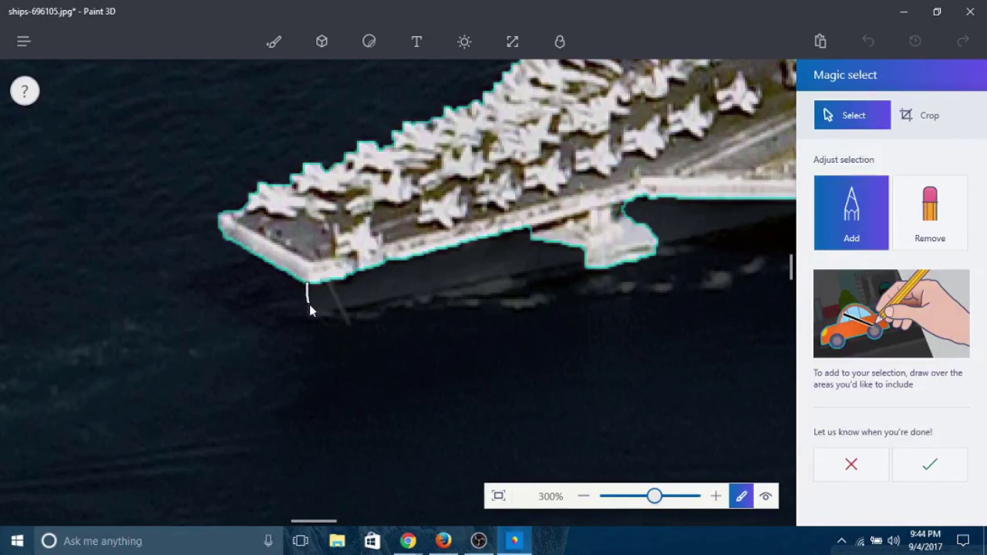
drag(456, 292, 522, 278)
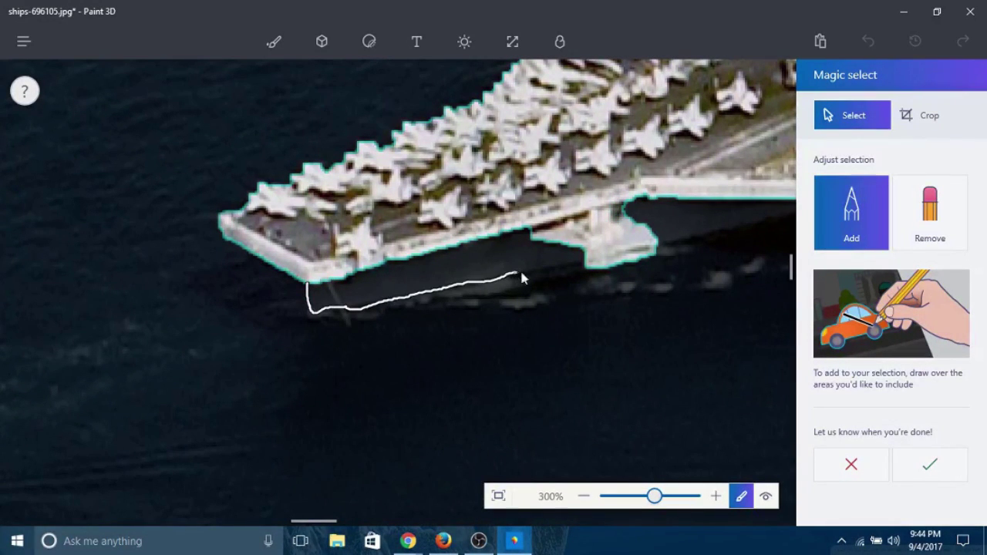
drag(582, 262, 586, 261)
Add the hull's lower edge to the carrier selection.
scroll(589, 257, down, 6)
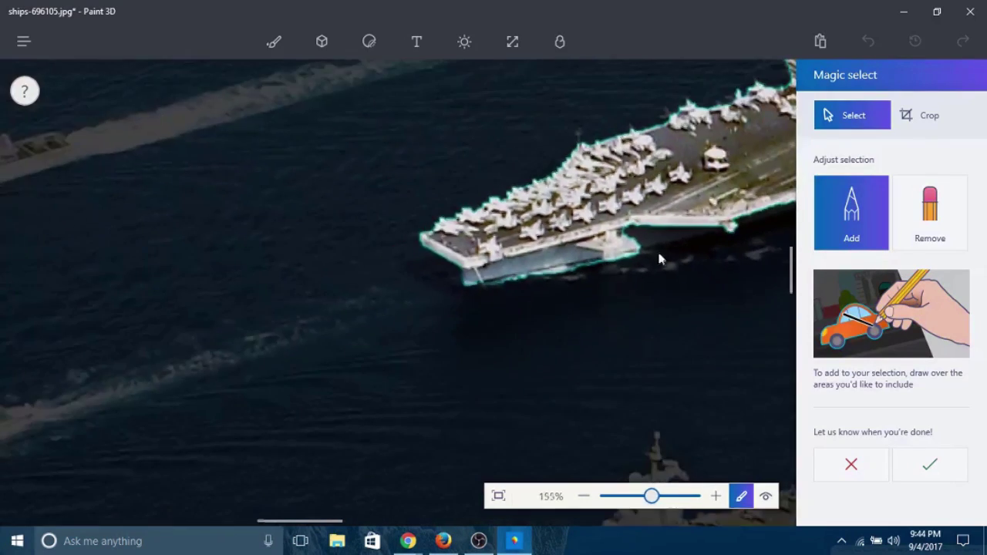
scroll(712, 266, up, 5)
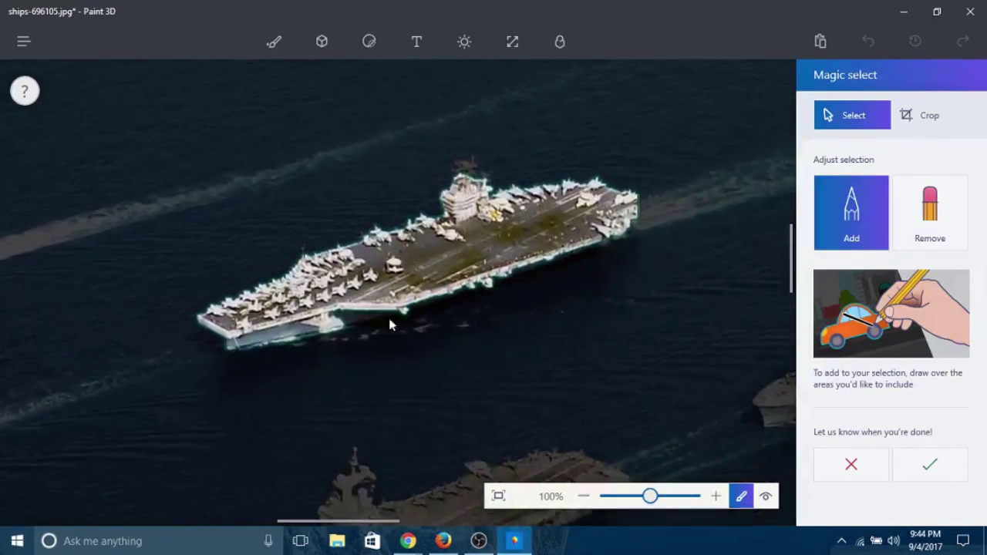
drag(312, 319, 447, 285)
scroll(538, 270, down, 3)
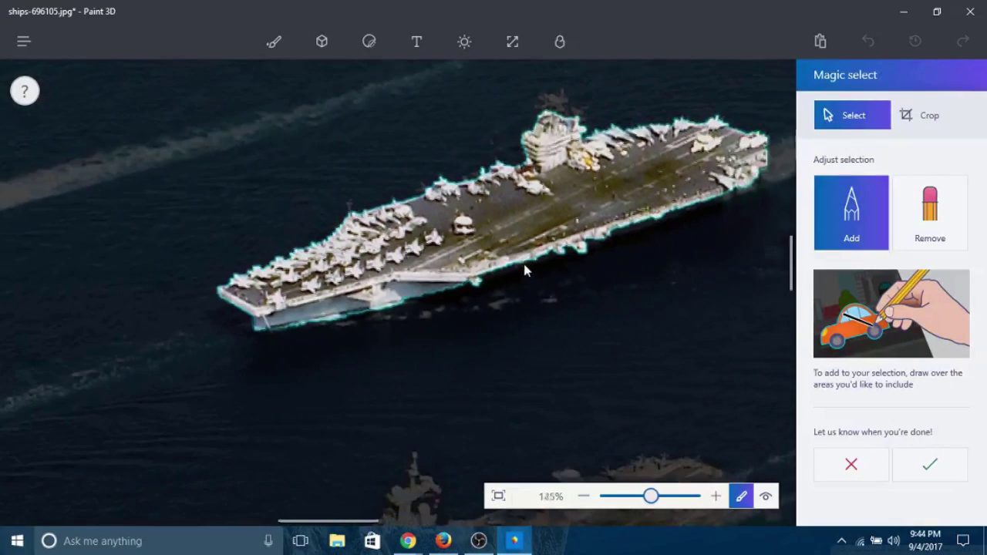
scroll(525, 271, up, 3)
scroll(524, 271, right, 3)
scroll(330, 331, up, 6)
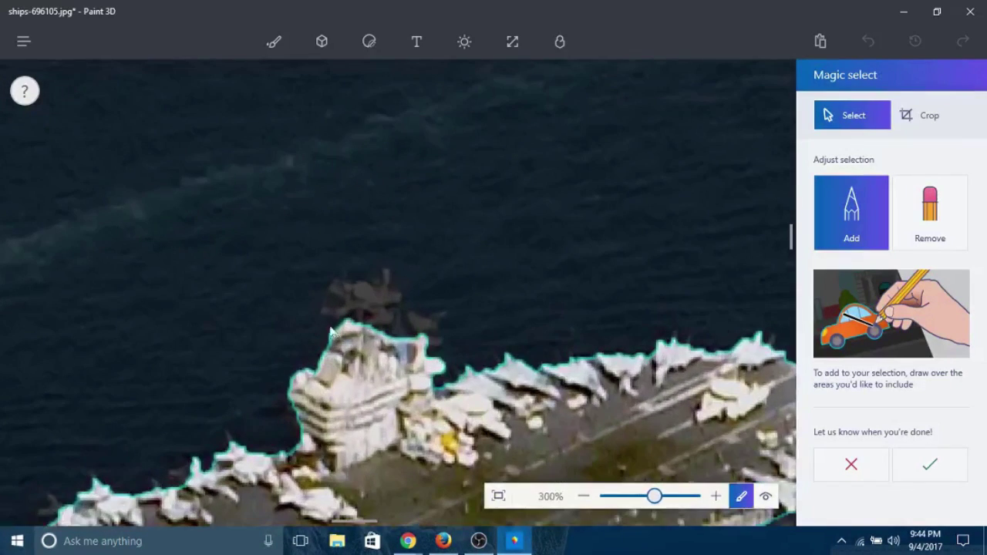
Add the carrier's island, full deck and bow tip back into the selection.
mouse_move(350, 297)
mouse_down()
mouse_move(381, 306)
mouse_move(384, 327)
mouse_move(367, 343)
mouse_move(358, 307)
mouse_move(340, 315)
mouse_move(390, 305)
mouse_up()
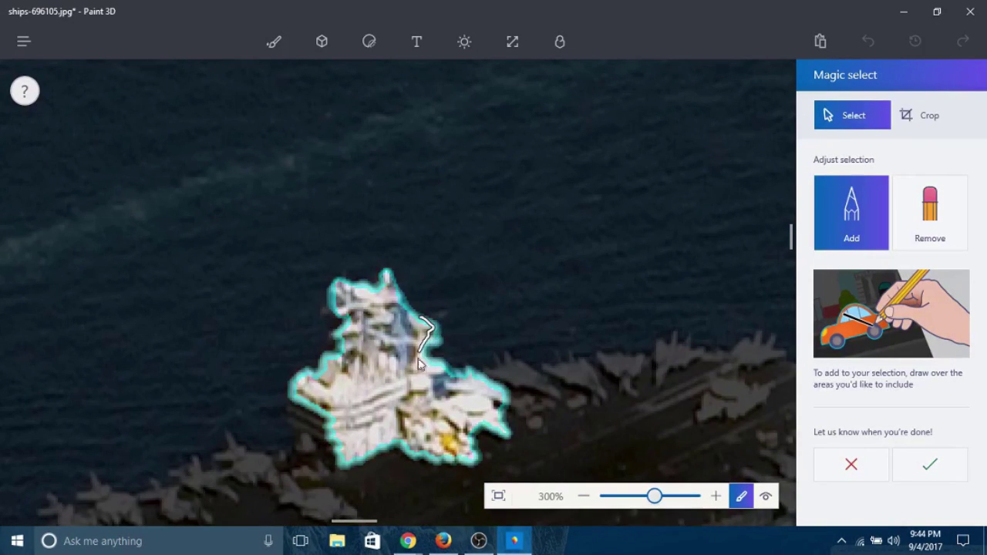
scroll(420, 369, down, 2)
scroll(417, 372, down, 4)
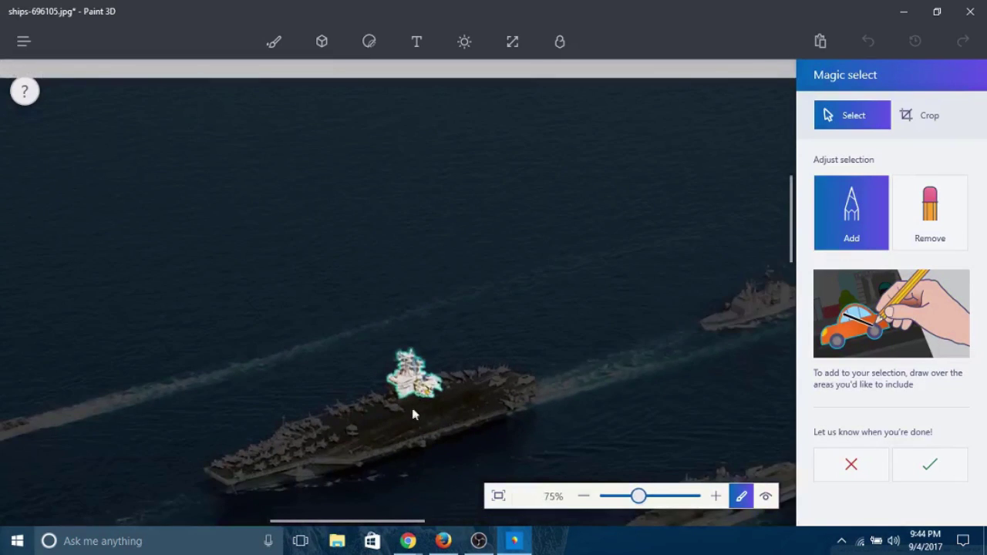
scroll(412, 411, up, 1)
scroll(404, 420, up, 2)
scroll(401, 417, down, 3)
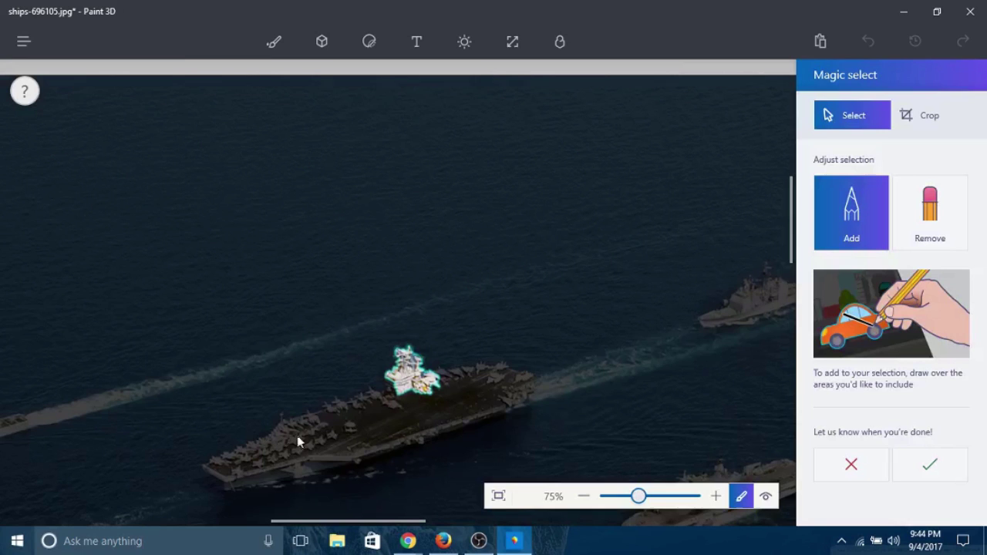
mouse_move(233, 465)
mouse_down()
mouse_move(500, 376)
mouse_move(510, 381)
mouse_move(481, 406)
mouse_move(385, 439)
mouse_move(391, 426)
mouse_move(304, 470)
mouse_move(243, 479)
mouse_move(214, 470)
mouse_move(376, 396)
mouse_move(463, 390)
mouse_up()
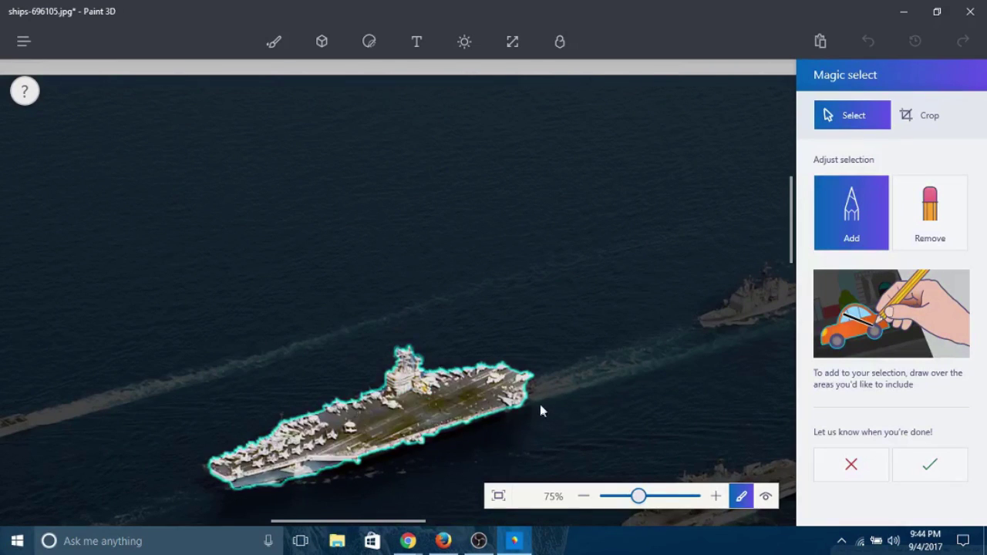
scroll(464, 431, down, 1)
scroll(215, 513, up, 5)
scroll(225, 463, up, 3)
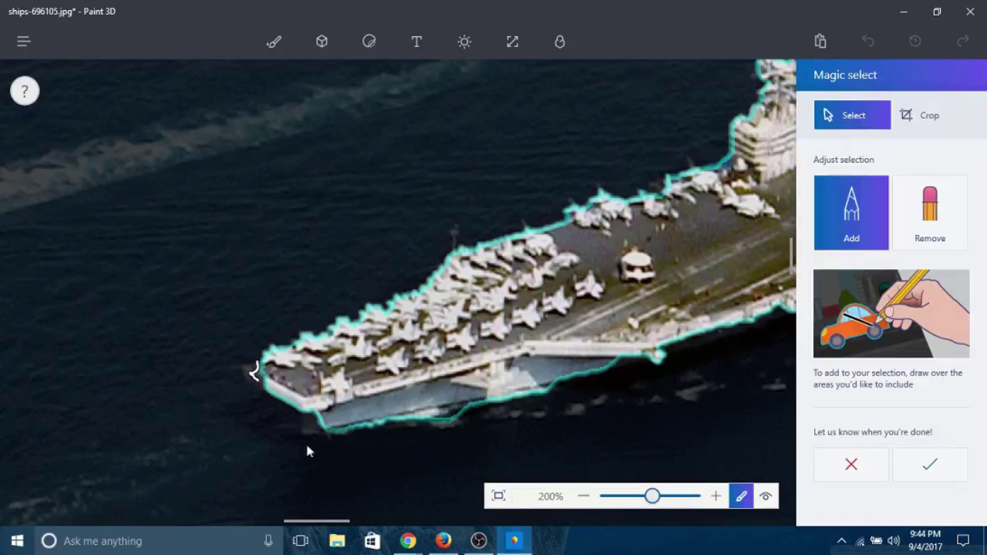
drag(308, 418, 310, 432)
scroll(369, 427, down, 5)
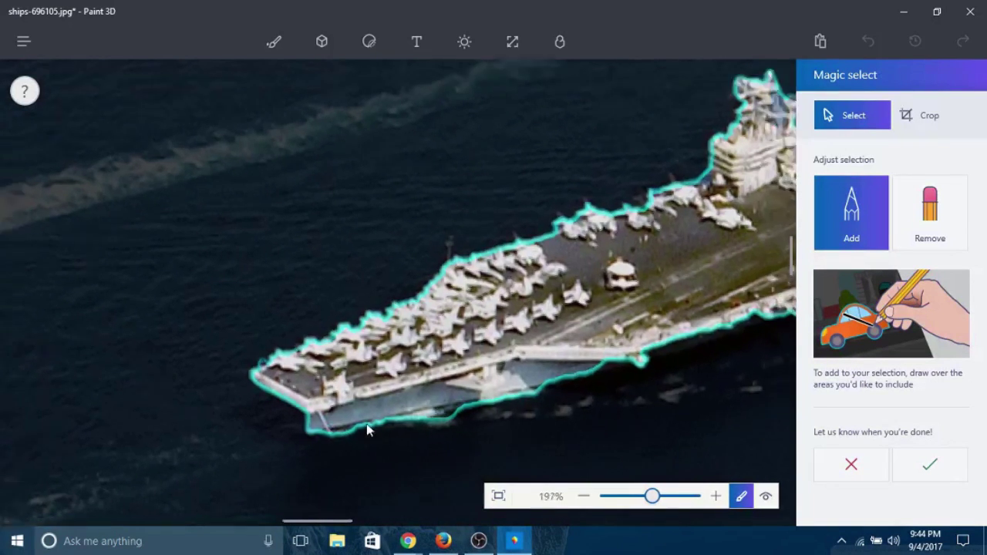
scroll(610, 411, down, 3)
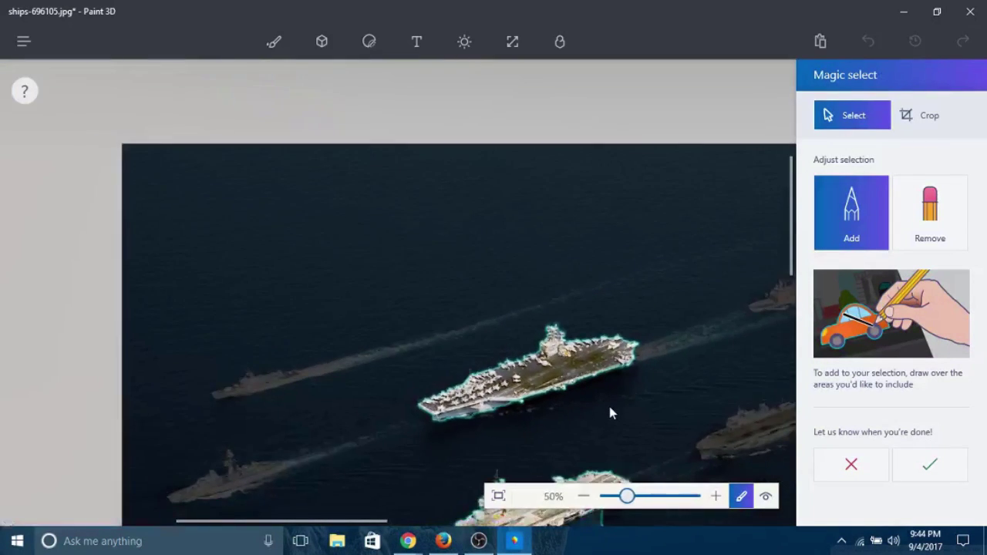
Remove the water under the carrier from the selection.
middle_drag(600, 409, 540, 314)
scroll(410, 373, up, 3)
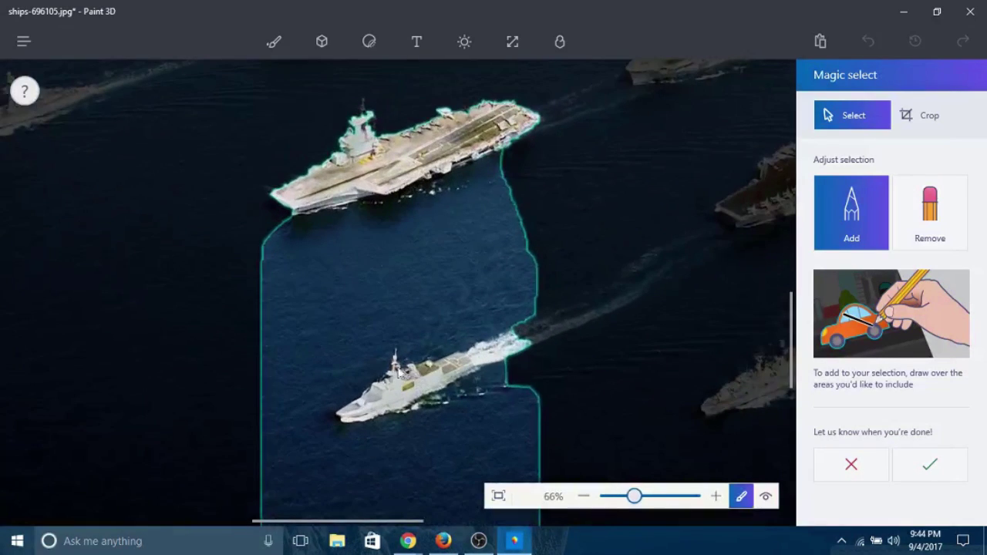
scroll(652, 315, down, 2)
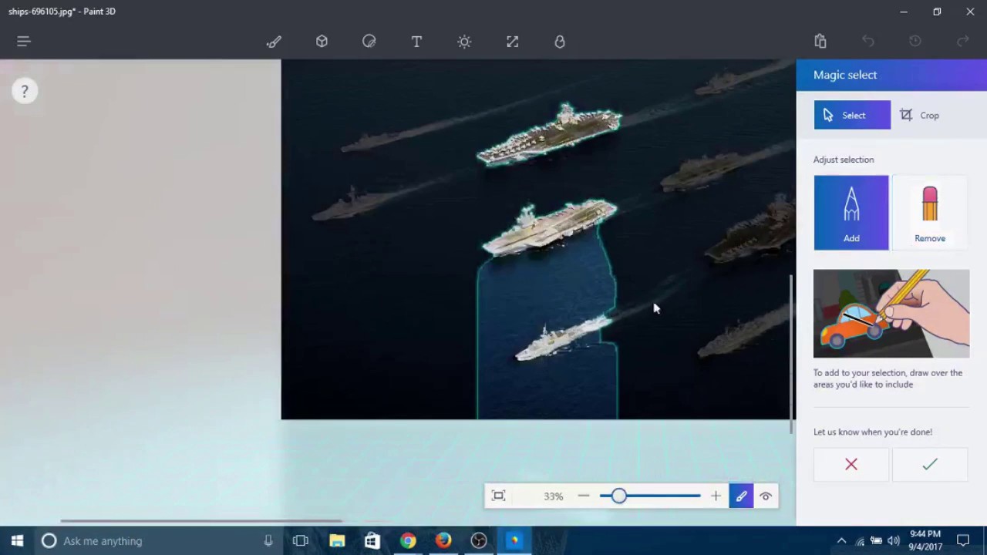
click(952, 199)
mouse_move(554, 246)
mouse_down()
mouse_move(540, 425)
mouse_move(532, 414)
mouse_up()
scroll(591, 185, up, 2)
scroll(594, 185, up, 5)
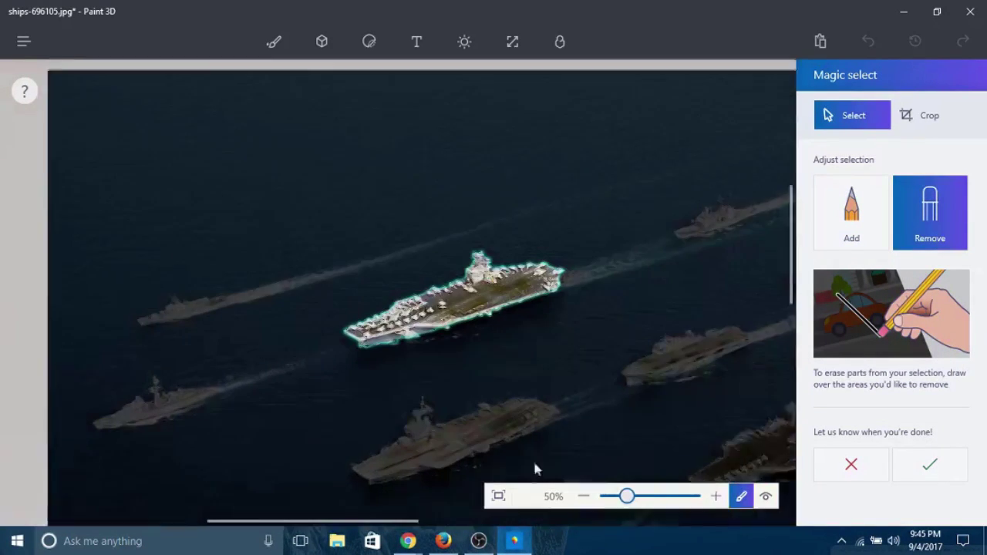
Confirm the carrier cutout and move it off the photo's left edge.
click(940, 471)
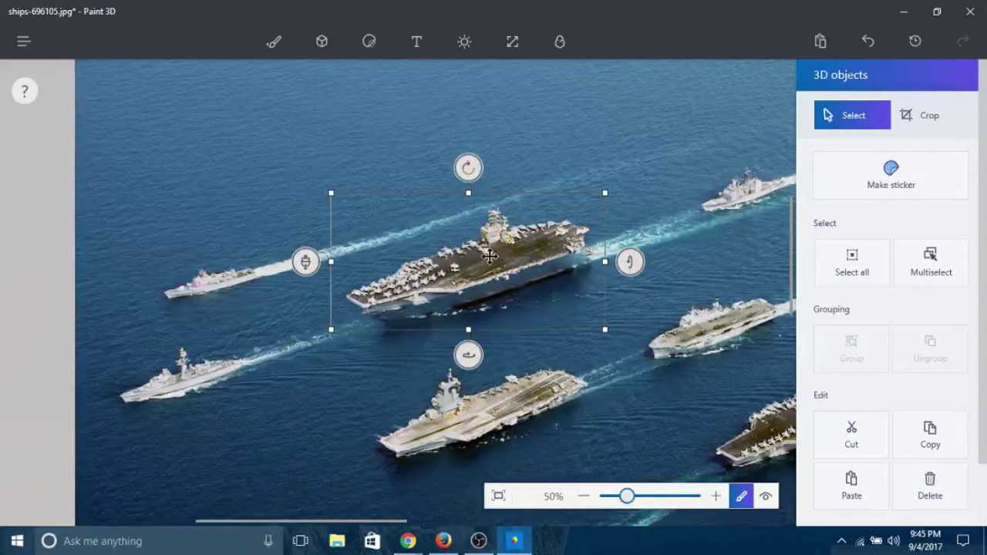
drag(497, 266, 293, 157)
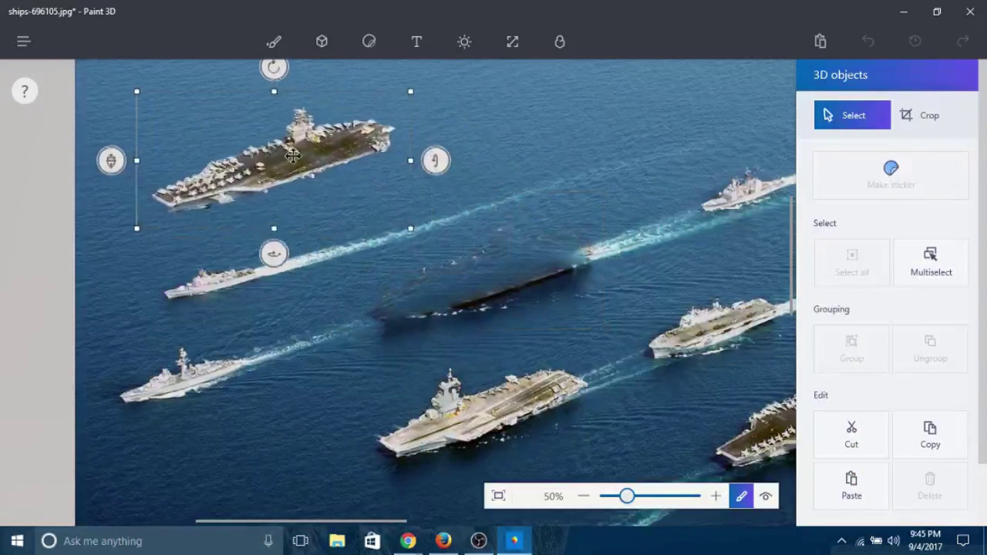
scroll(293, 157, down, 3)
drag(355, 184, 146, 197)
scroll(470, 300, up, 5)
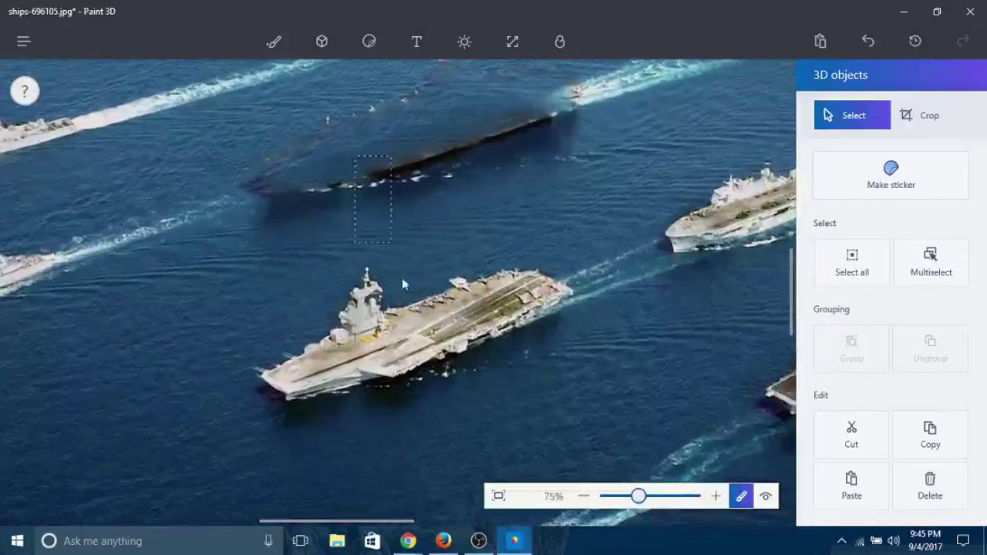
Make a small 2D selection on the photo near the carrier.
drag(375, 202, 329, 156)
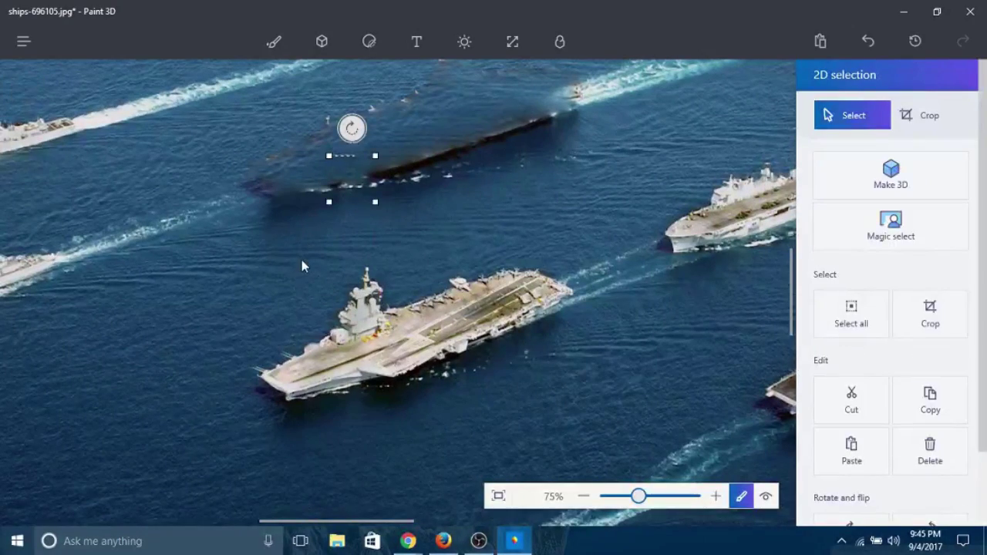
scroll(303, 266, down, 5)
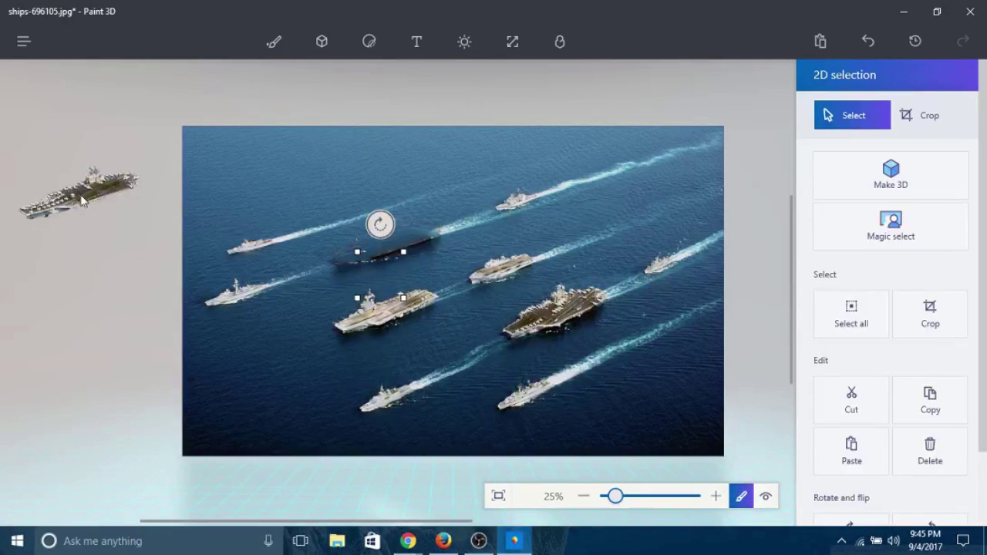
mouse_move(247, 211)
mouse_down()
mouse_move(128, 241)
mouse_move(135, 294)
mouse_up()
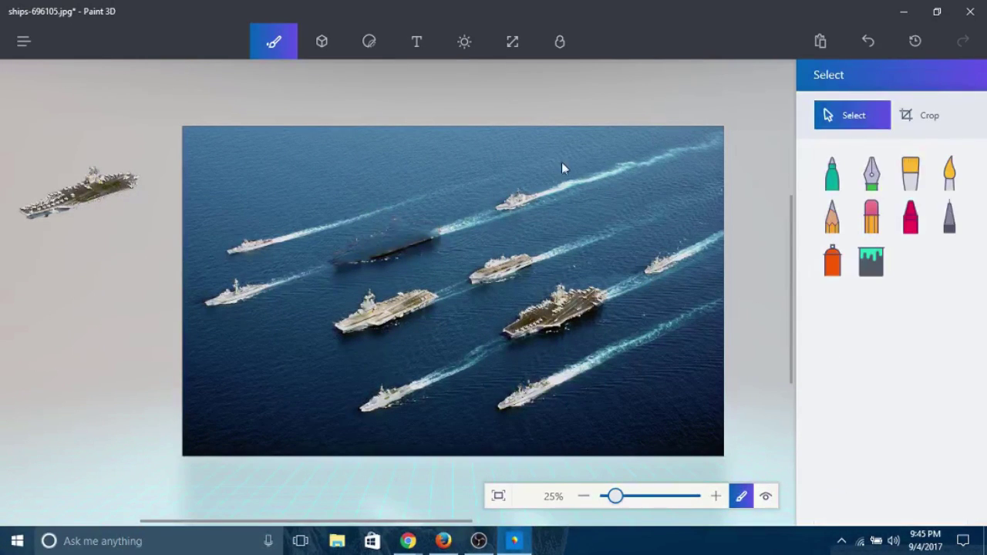
Draw a white 3D sphere over the centre of the fleet and tilt it slightly.
click(322, 41)
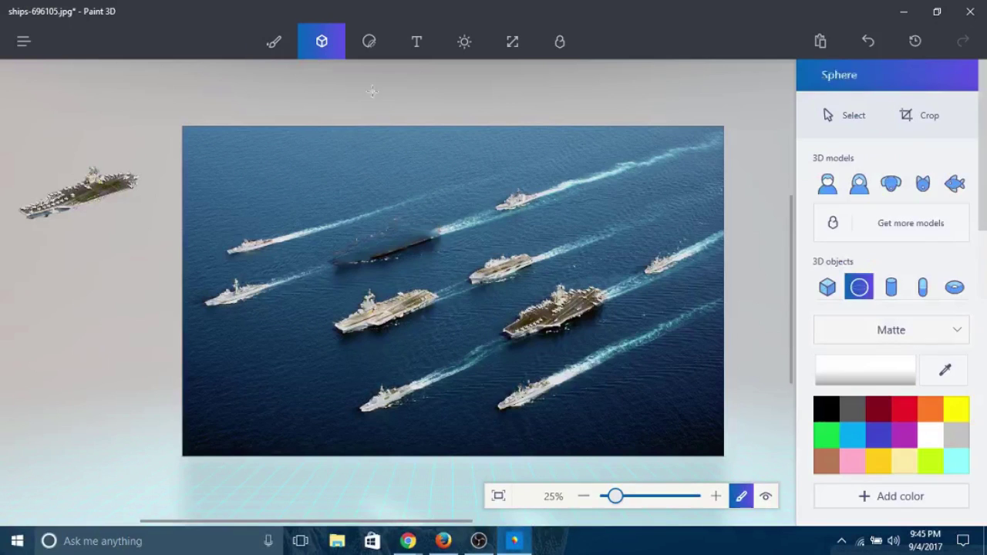
scroll(933, 276, down, 2)
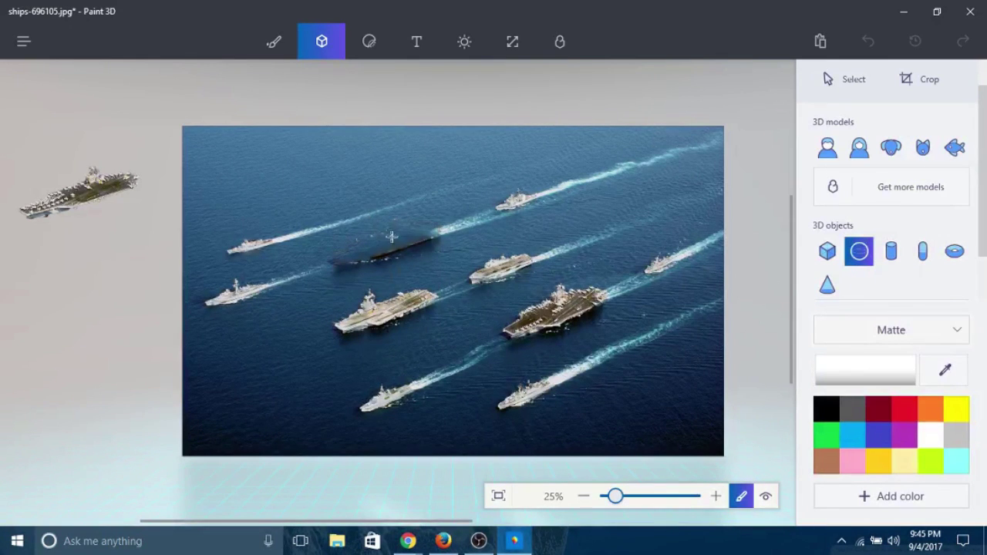
drag(368, 218, 545, 374)
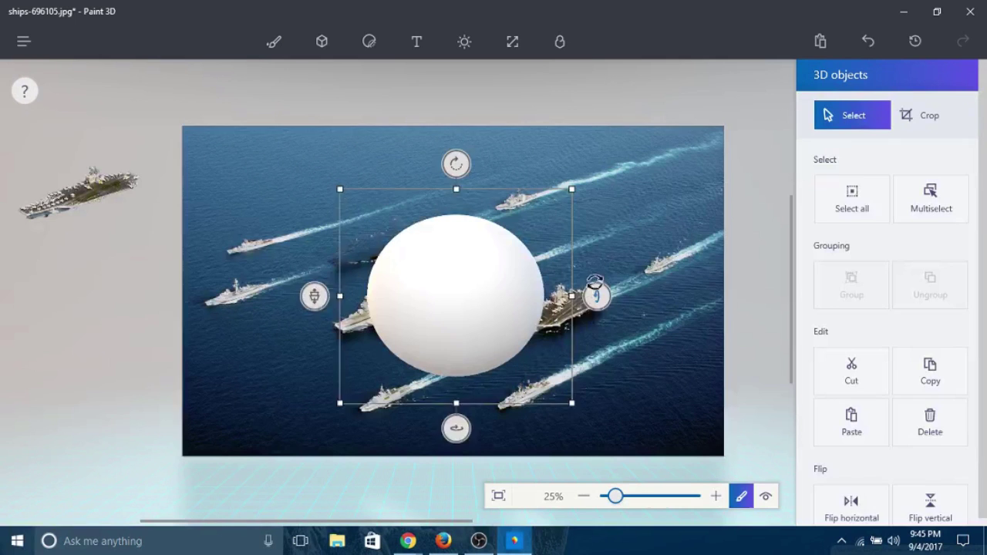
drag(595, 284, 610, 375)
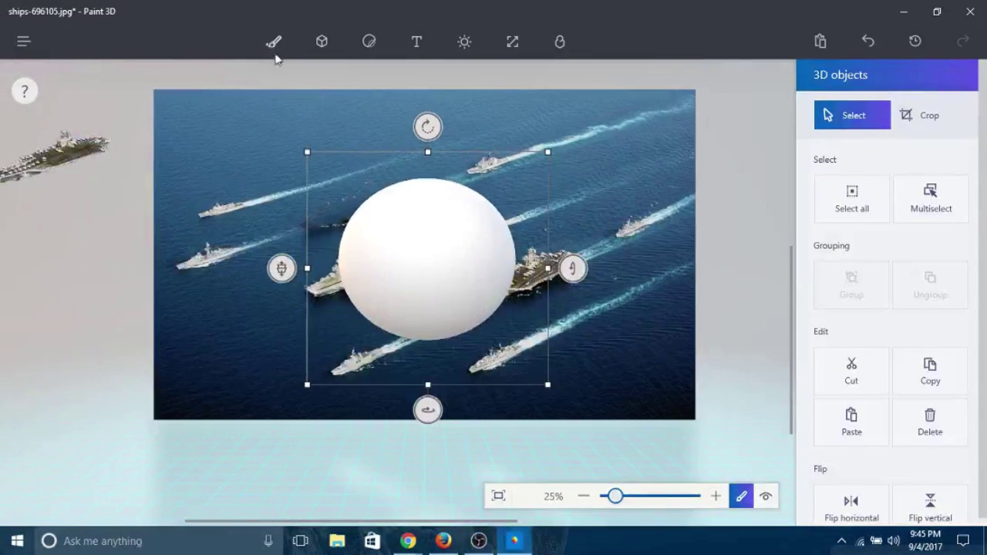
Choose the Watercolor brush in light blue.
click(279, 46)
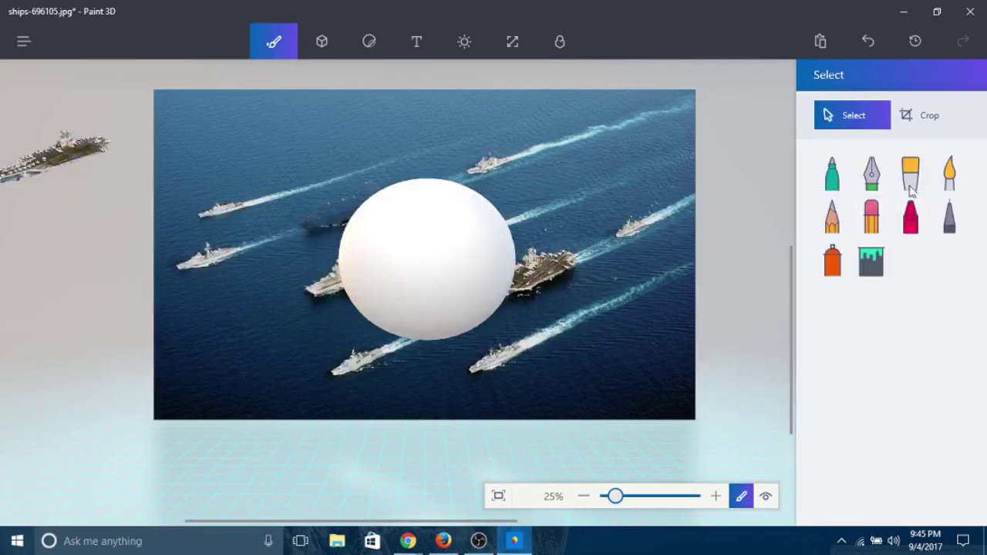
click(950, 173)
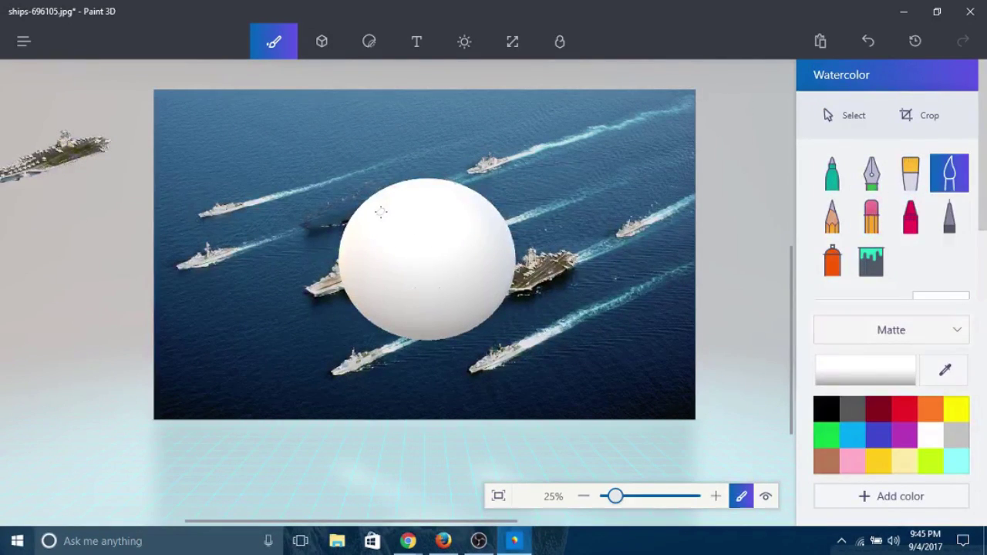
click(854, 438)
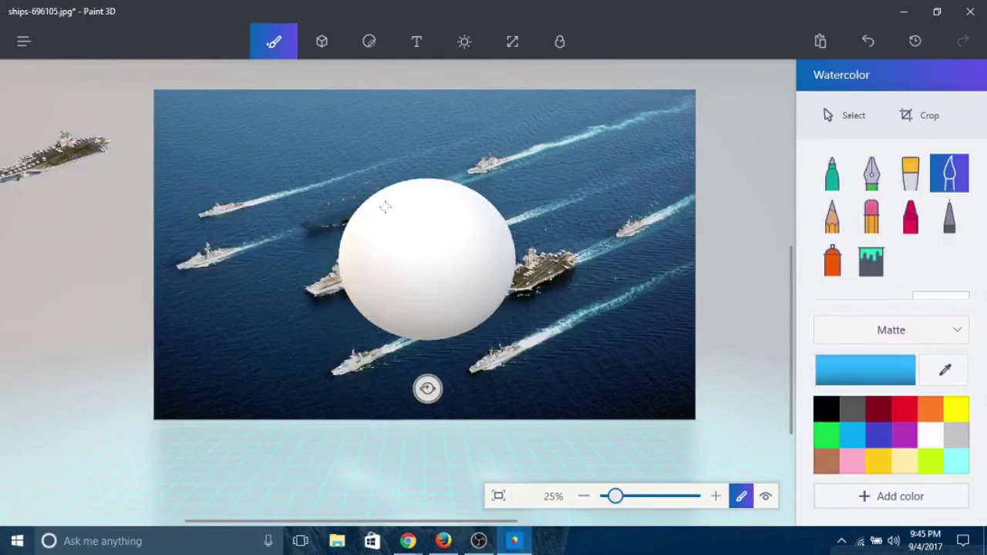
Paint 'Hello' across the sphere, rotating it, plus a stray stroke on the water.
drag(385, 207, 360, 297)
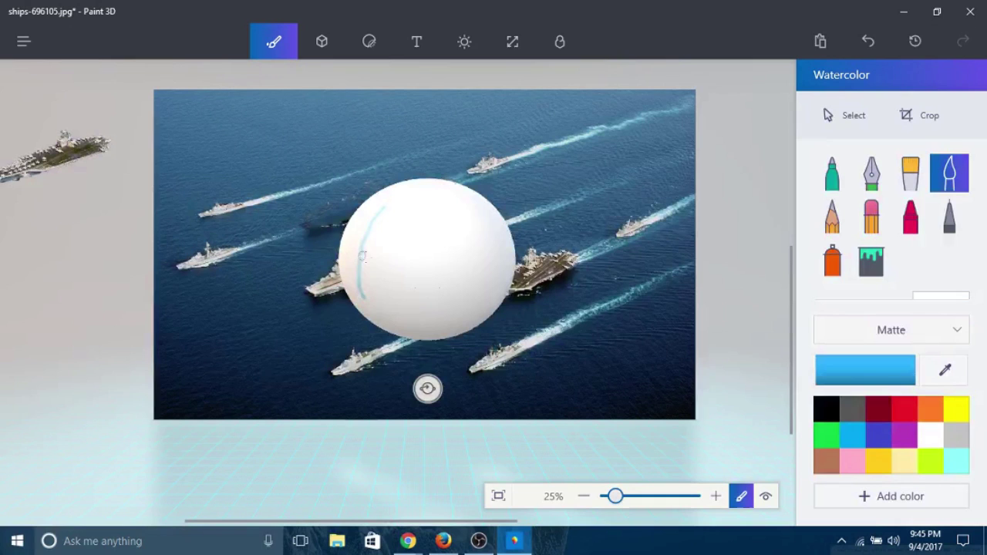
drag(361, 256, 390, 262)
drag(398, 220, 393, 305)
mouse_move(441, 259)
mouse_down()
mouse_move(428, 269)
mouse_move(455, 305)
mouse_up()
drag(459, 213, 481, 305)
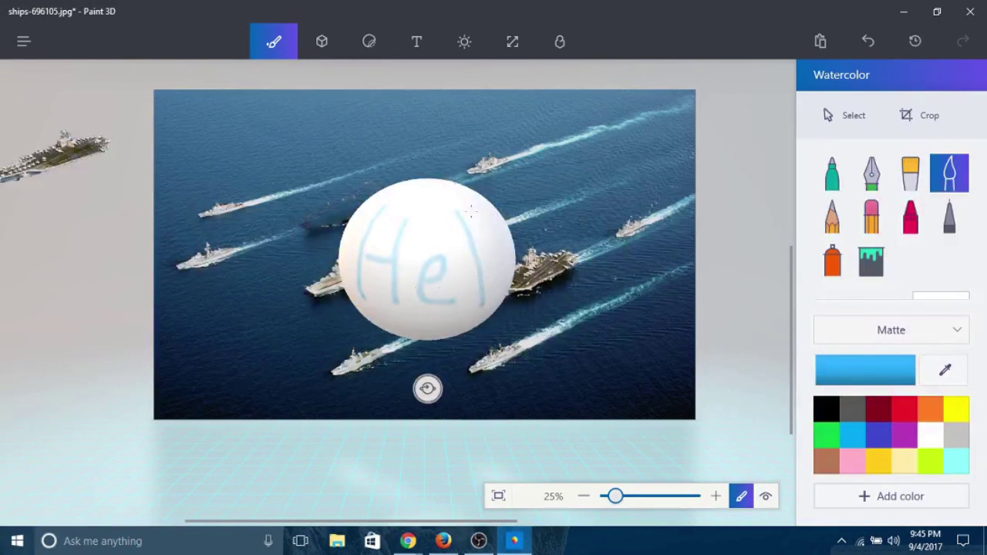
drag(470, 210, 498, 268)
drag(427, 388, 419, 388)
drag(459, 276, 455, 244)
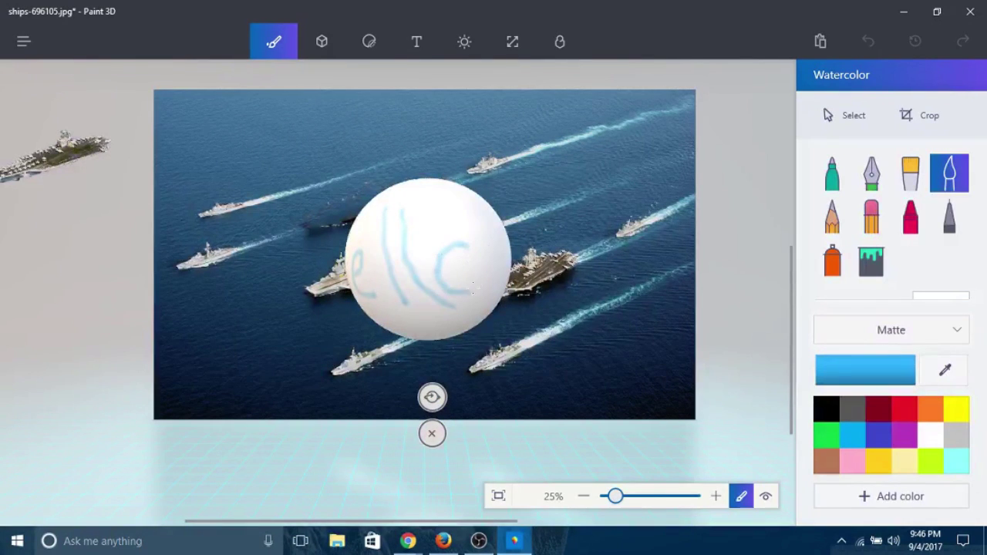
mouse_move(431, 397)
mouse_down()
mouse_move(486, 383)
mouse_move(487, 335)
mouse_move(516, 345)
mouse_move(502, 309)
mouse_move(438, 319)
mouse_move(481, 308)
mouse_up()
drag(238, 153, 268, 133)
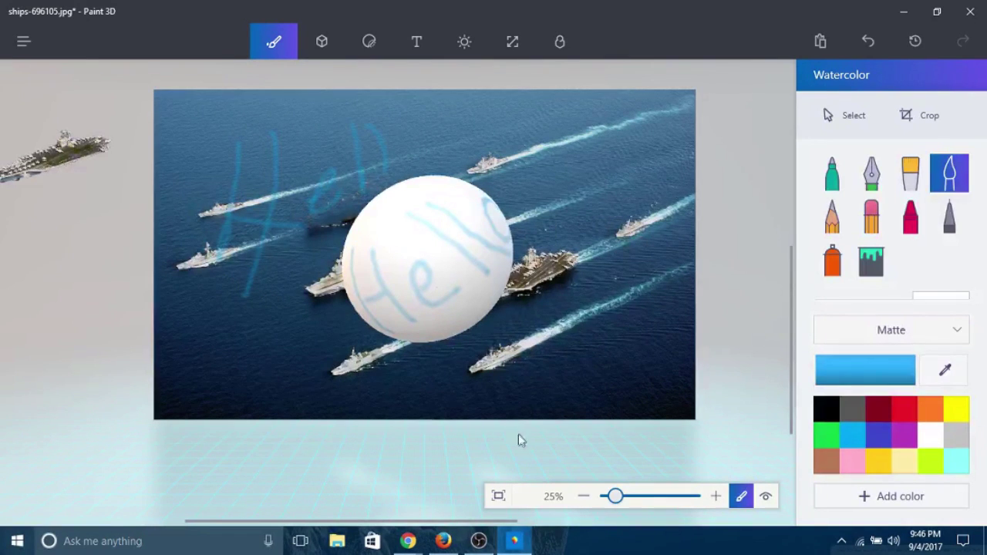
Select the sphere and rotate it until the painted Hello is hidden.
click(852, 117)
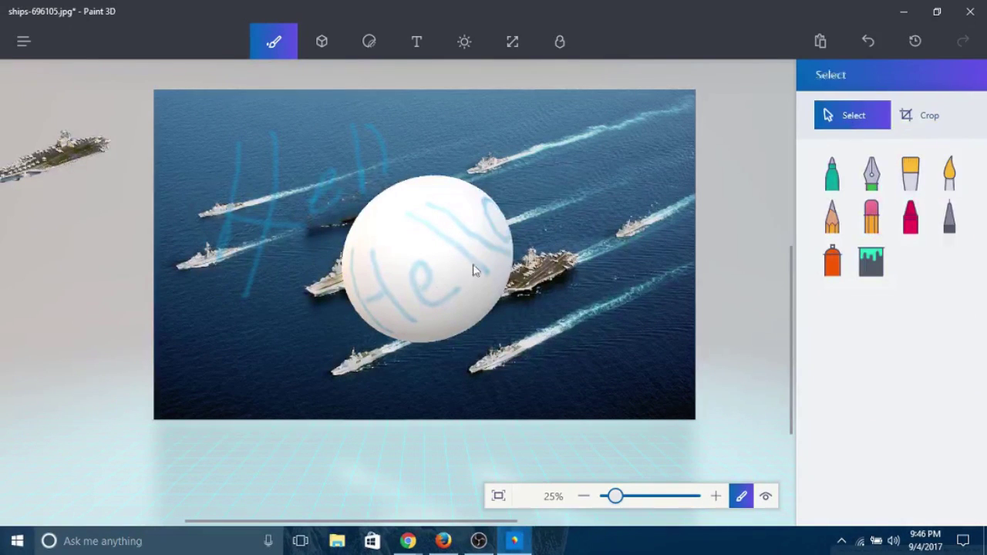
click(478, 277)
drag(427, 445, 413, 406)
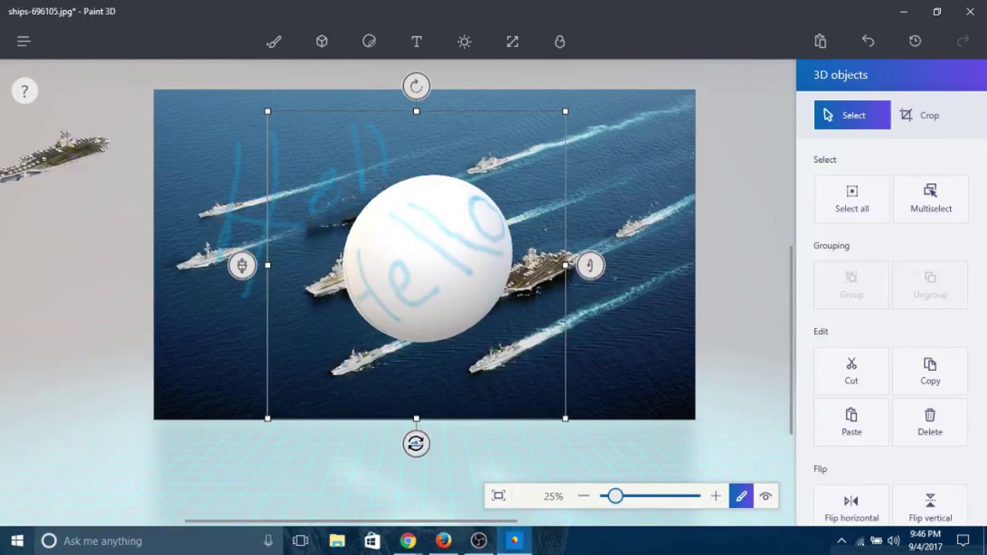
drag(415, 444, 631, 442)
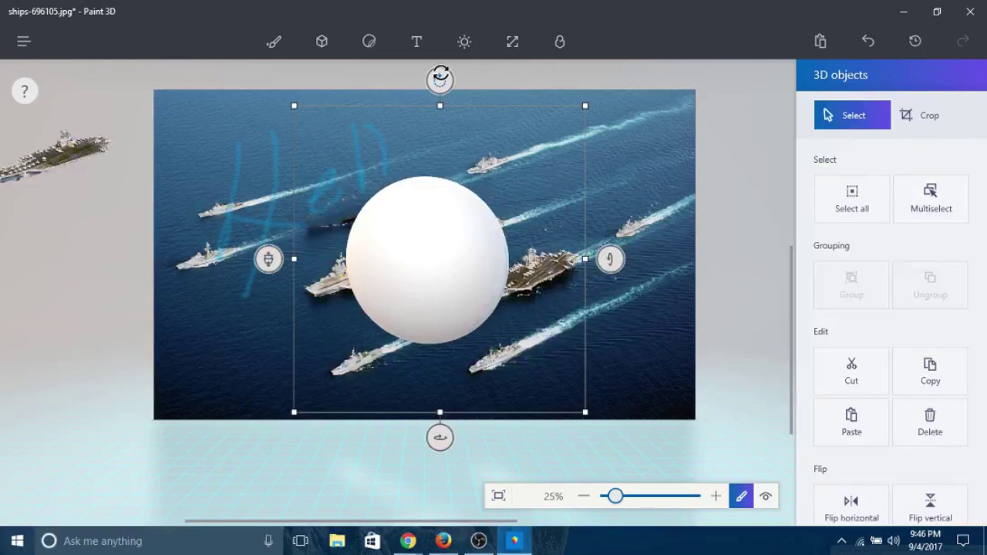
Choose the plain round eye sticker from the Stickers collection.
click(370, 43)
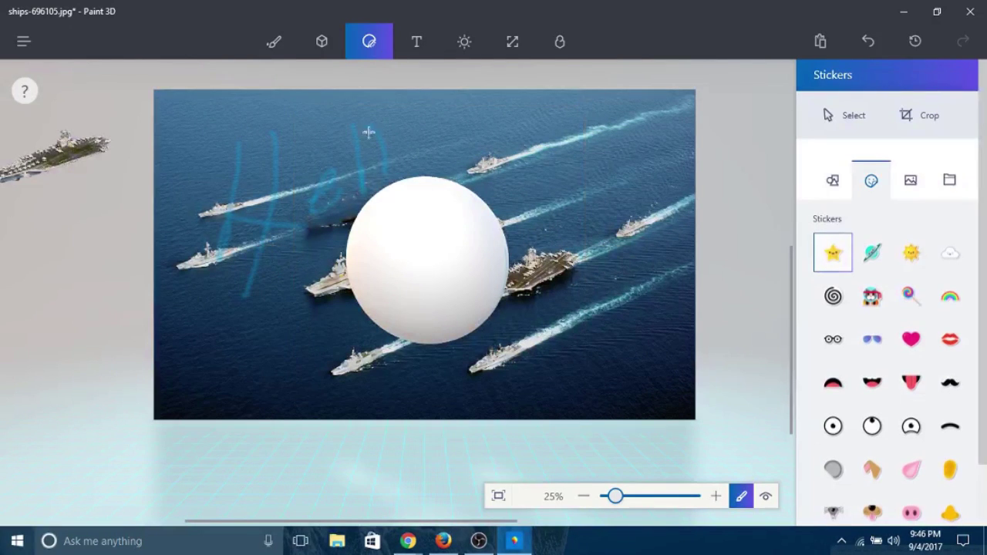
click(832, 180)
click(871, 180)
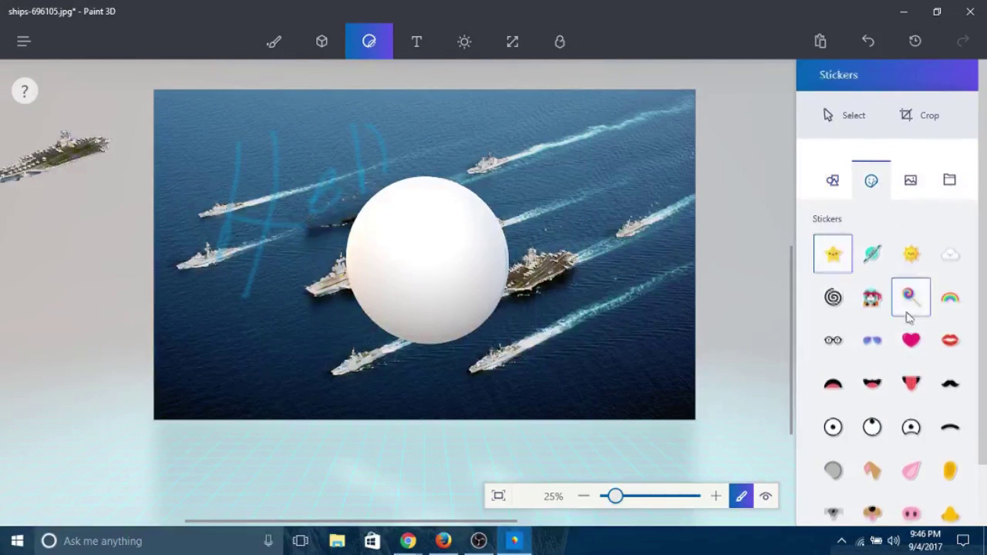
scroll(887, 286, down, 2)
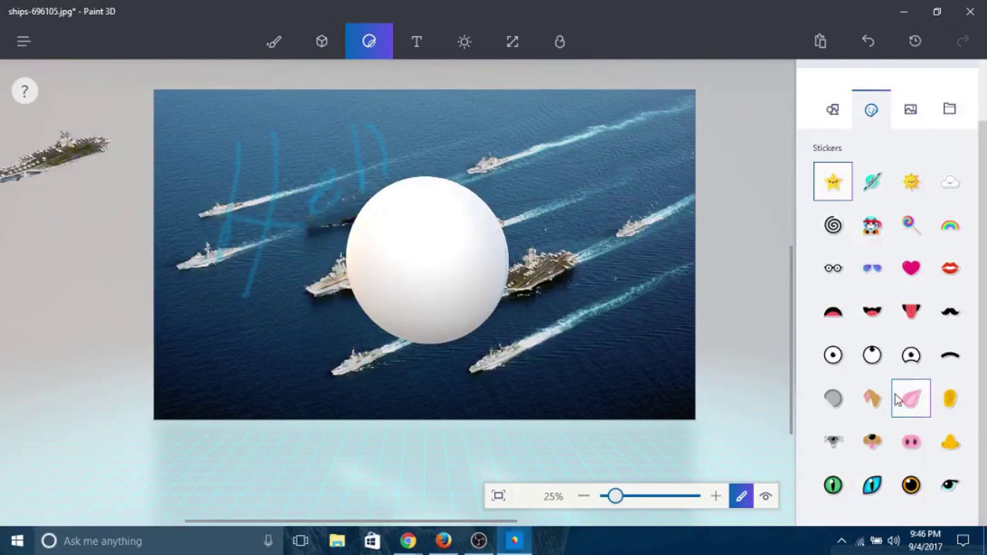
scroll(899, 391, up, 1)
scroll(890, 371, down, 1)
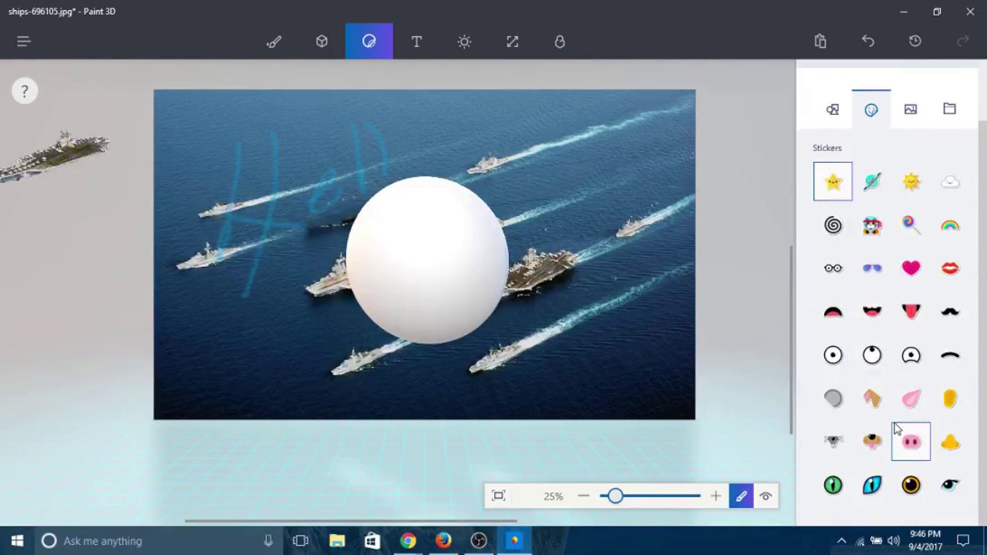
scroll(873, 436, up, 1)
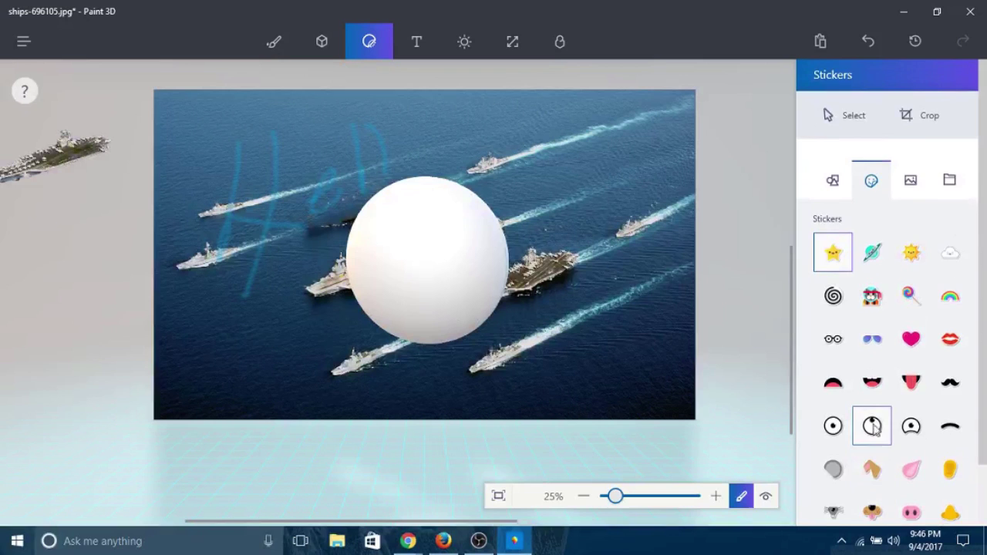
scroll(876, 424, down, 1)
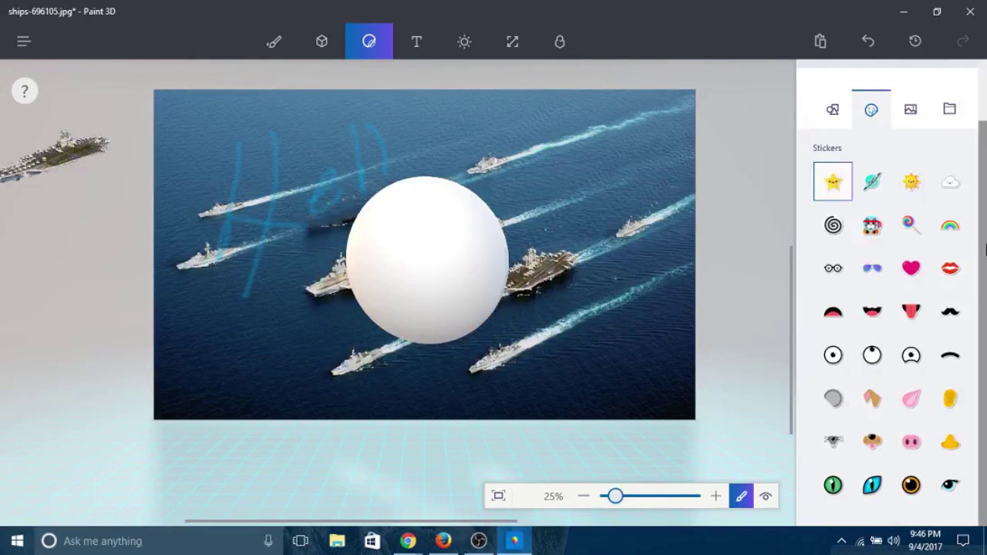
scroll(979, 265, up, 1)
scroll(979, 265, down, 1)
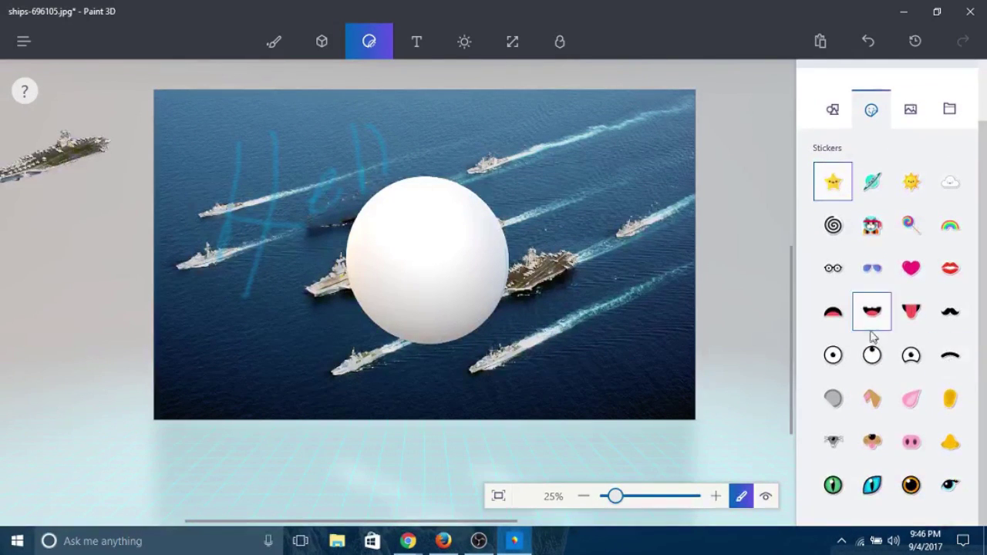
click(846, 364)
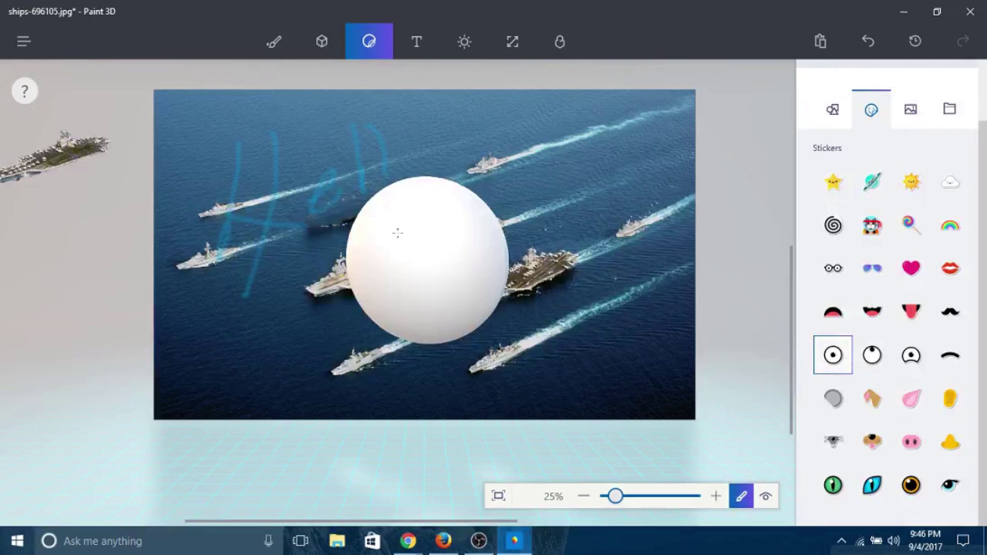
Place two eye stickers on the left and right of the sphere's blank face.
drag(376, 234, 428, 288)
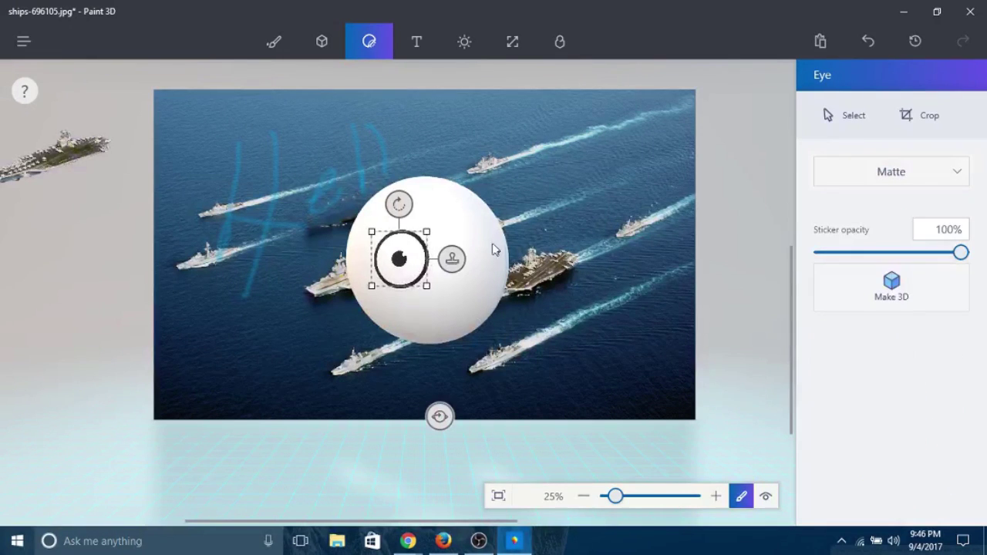
click(451, 261)
drag(409, 268, 619, 276)
click(529, 242)
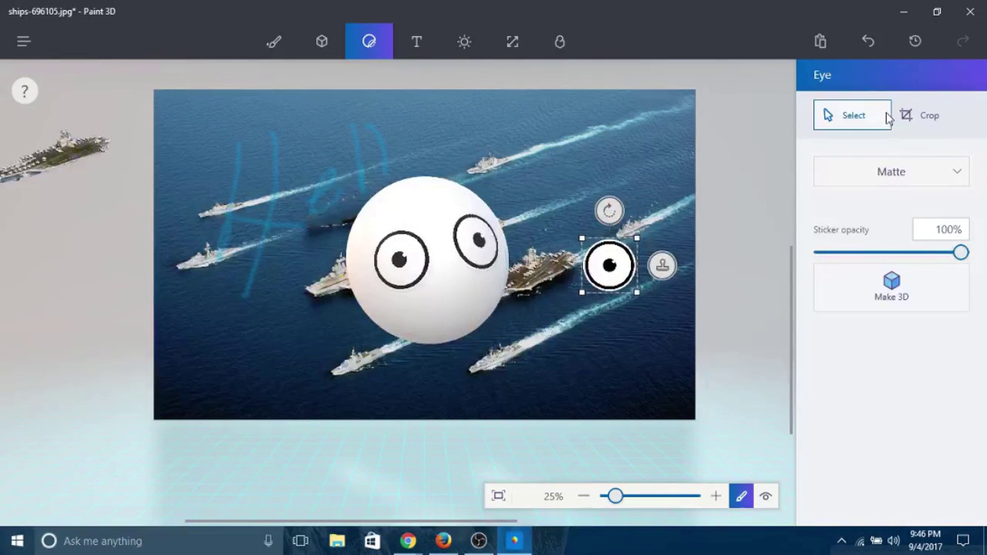
Stamp several more eye sticker copies onto the sea at right.
drag(593, 282, 660, 366)
click(699, 244)
click(646, 317)
click(706, 359)
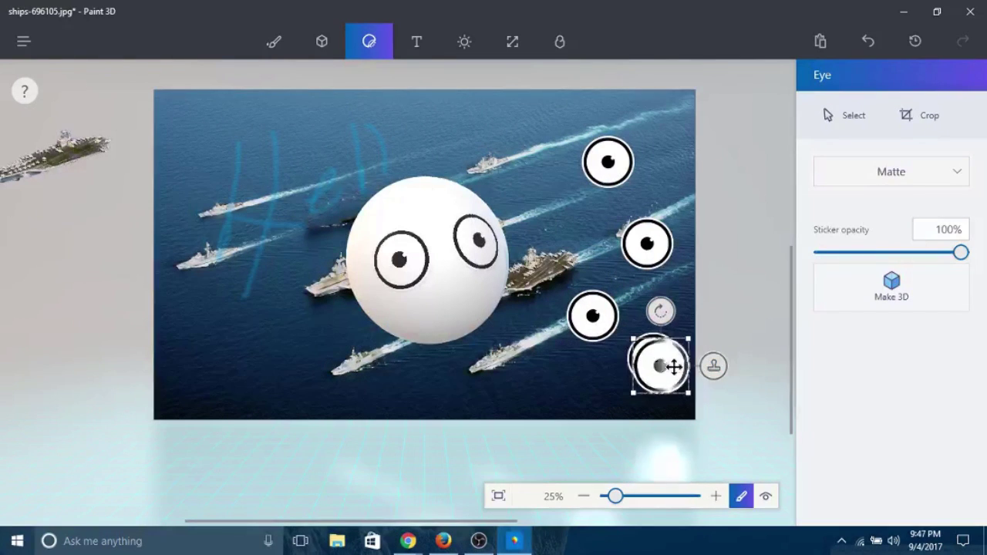
click(874, 98)
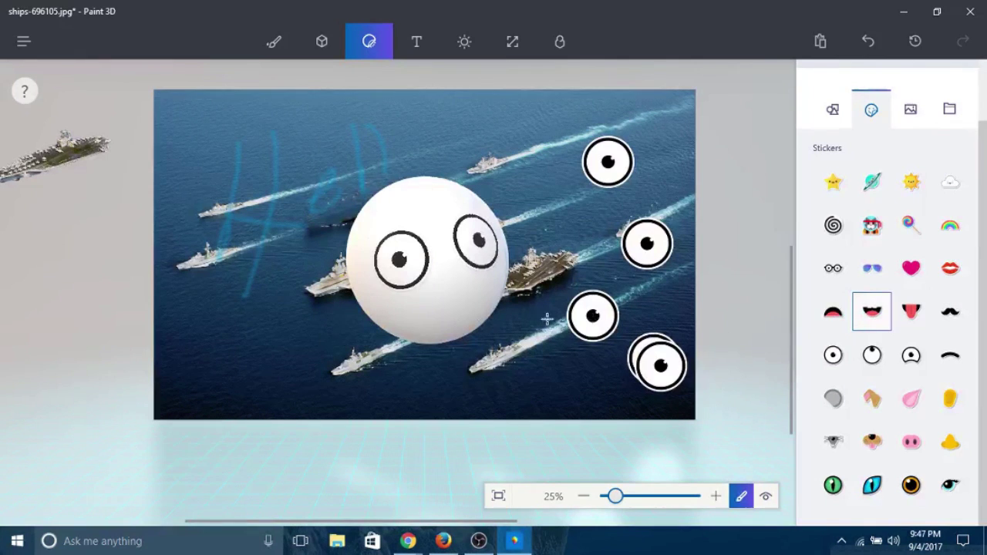
Add a happy mouth sticker below the eyes, then rotate the sphere slightly.
drag(434, 291, 510, 337)
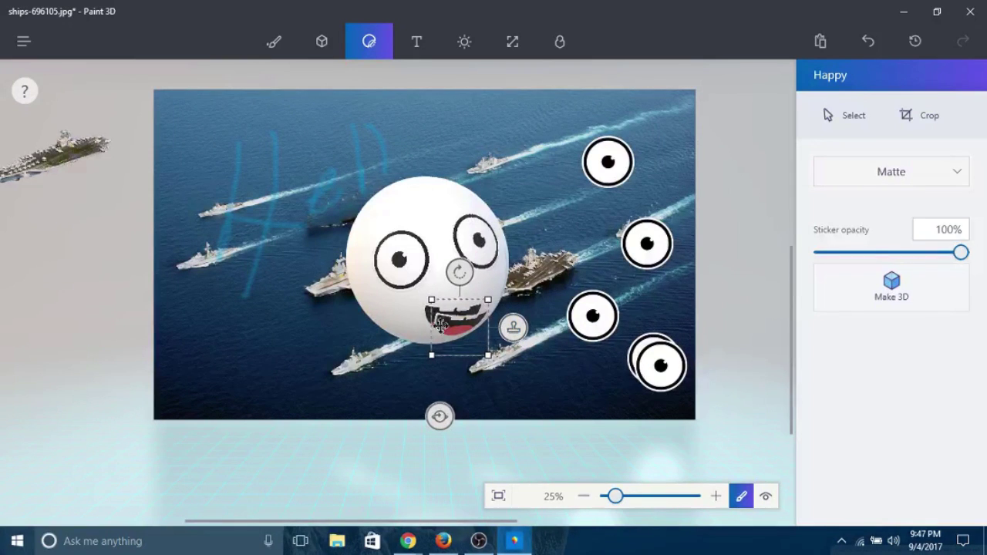
drag(439, 324, 593, 302)
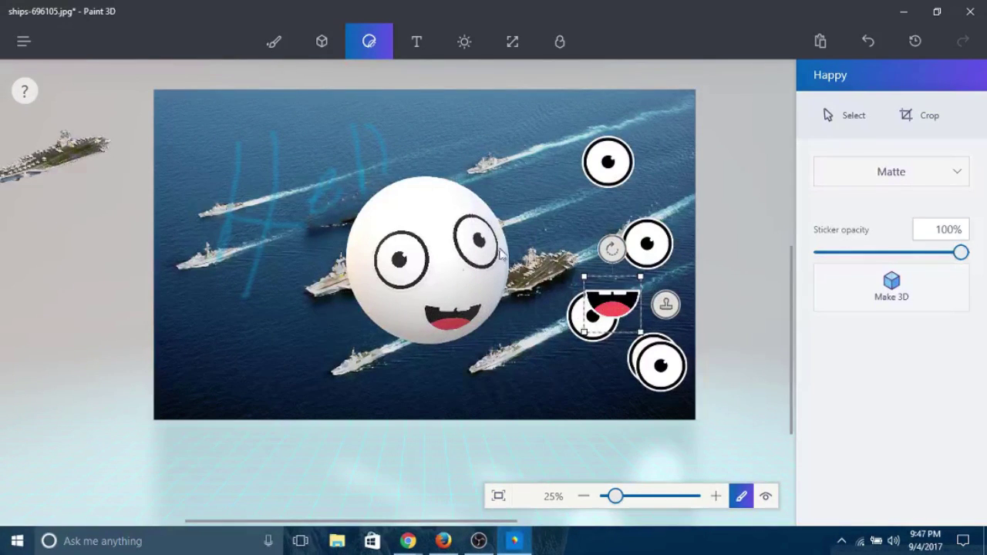
click(852, 114)
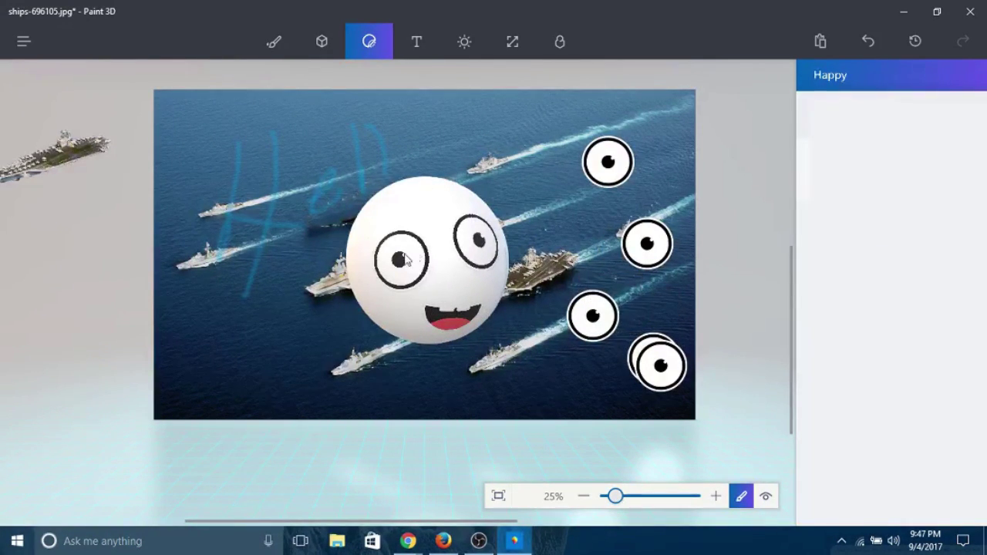
click(447, 279)
click(607, 254)
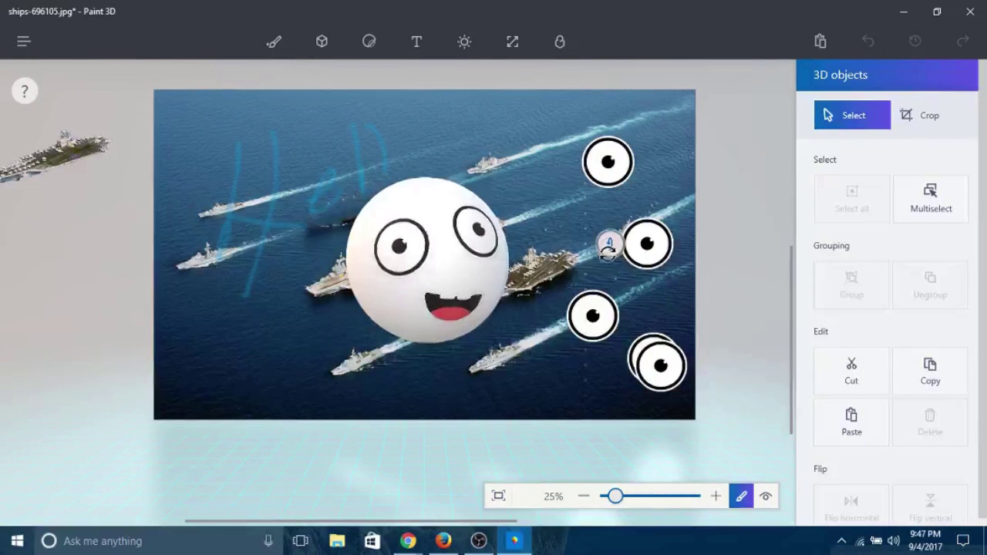
click(600, 261)
drag(438, 437, 425, 466)
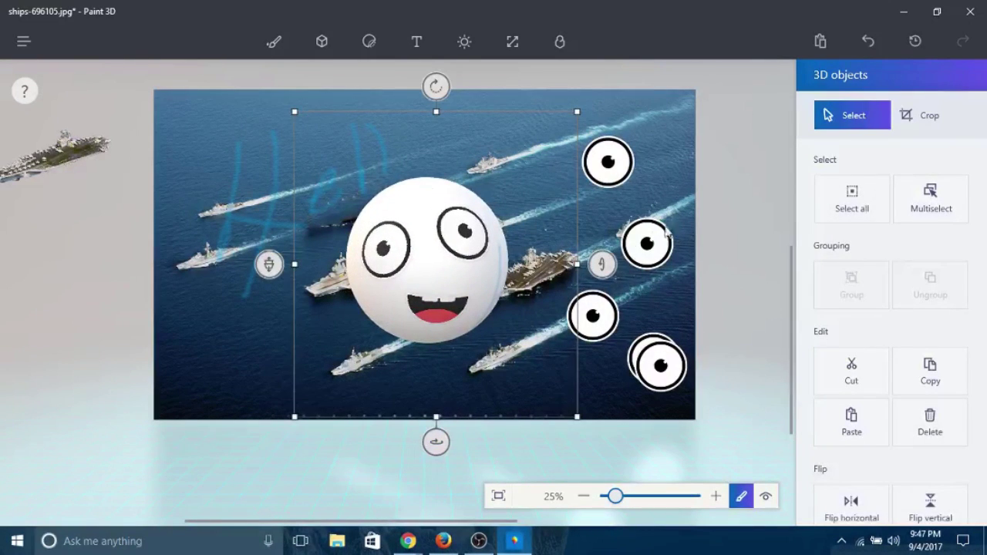
mouse_move(600, 265)
mouse_down()
mouse_move(600, 293)
mouse_move(599, 257)
mouse_move(617, 264)
mouse_up()
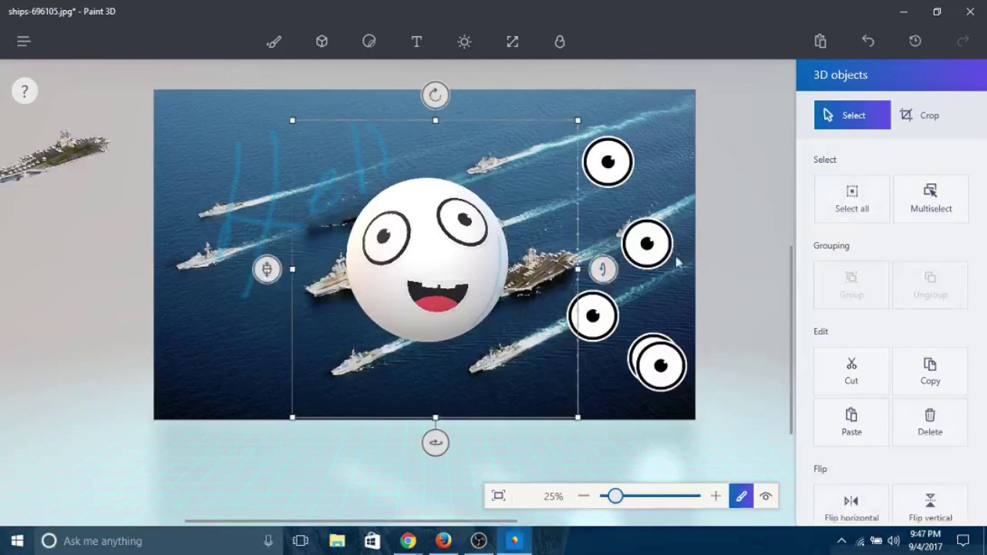
Place a light-blue Woman 3D model to the right of the sphere face.
click(322, 43)
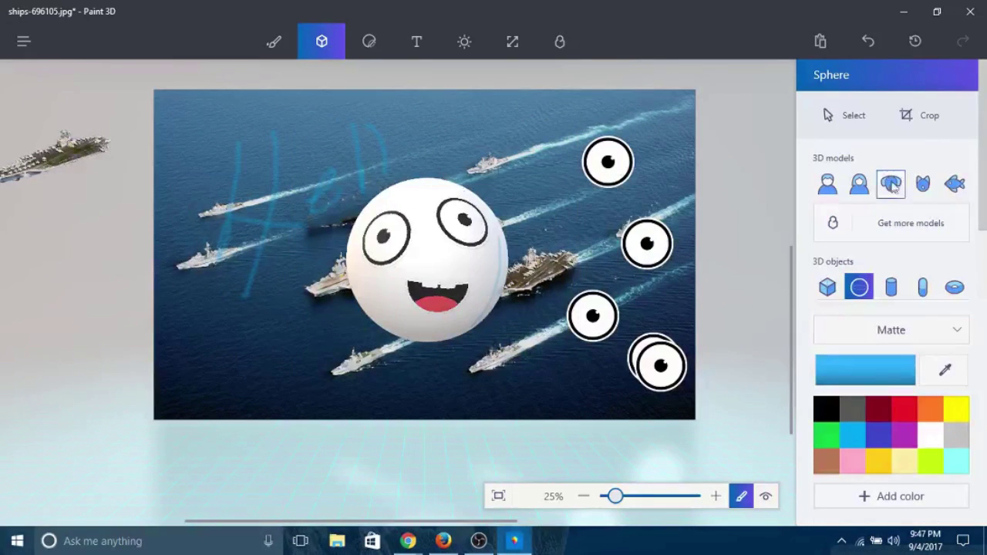
click(859, 185)
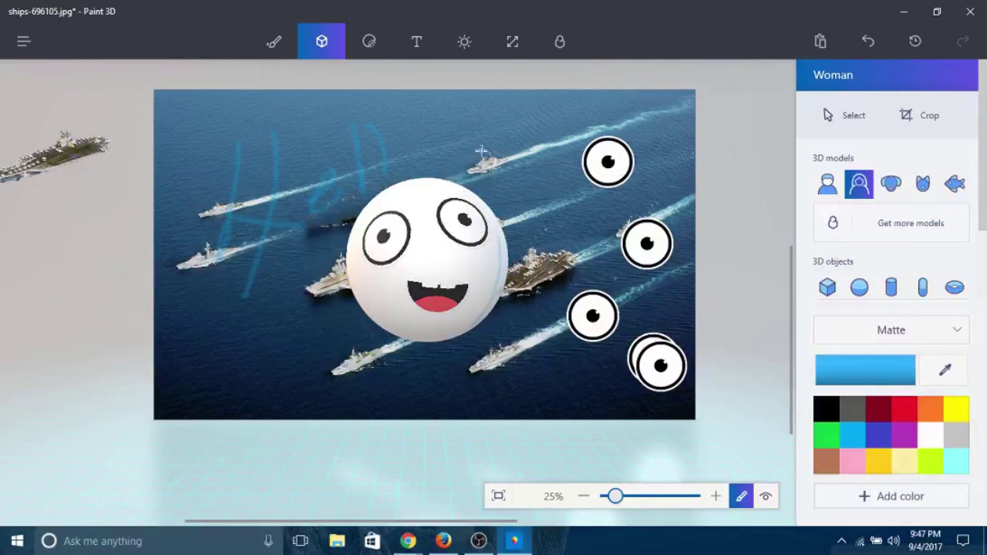
drag(506, 144, 704, 430)
click(849, 115)
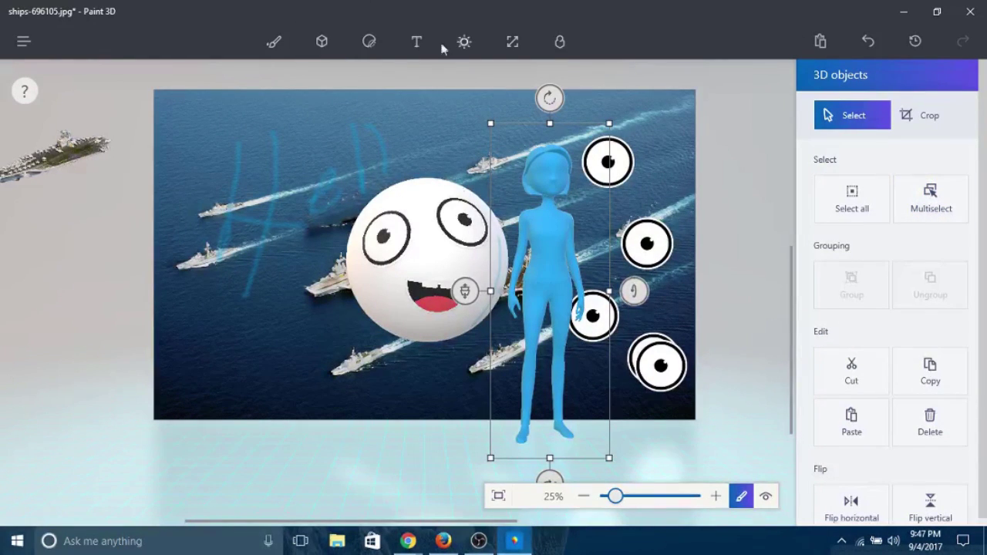
click(322, 47)
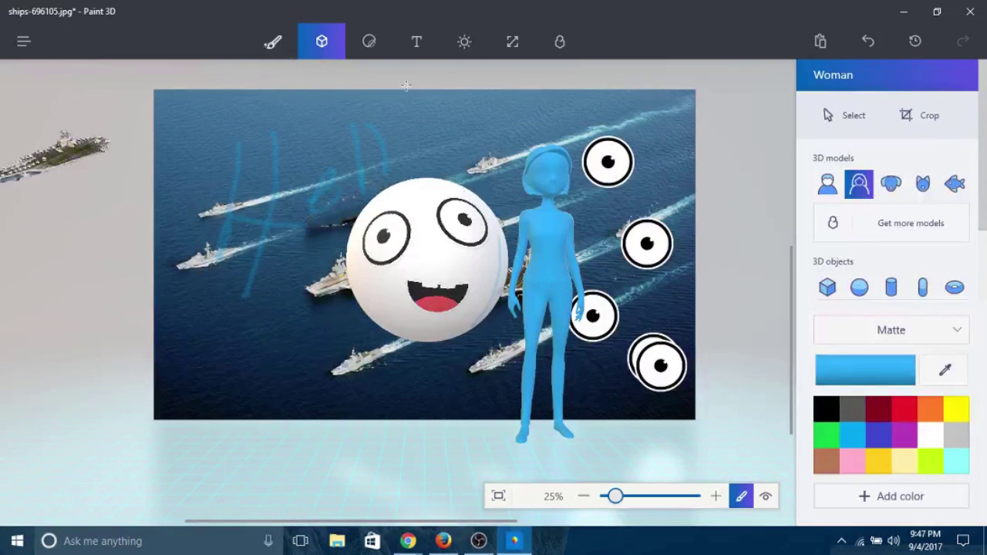
Stick the pink Pig nose sticker onto the woman's face.
click(384, 46)
click(871, 182)
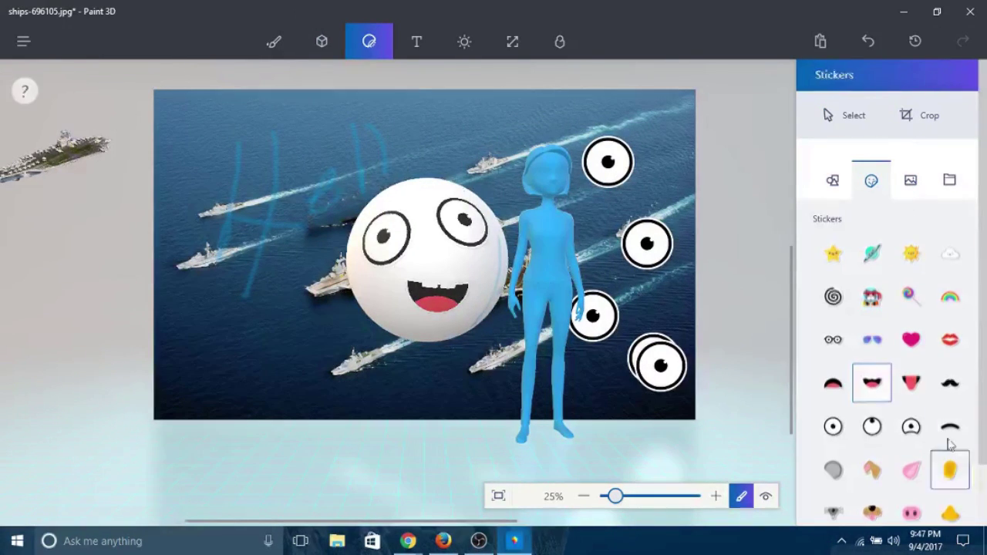
scroll(872, 353, down, 1)
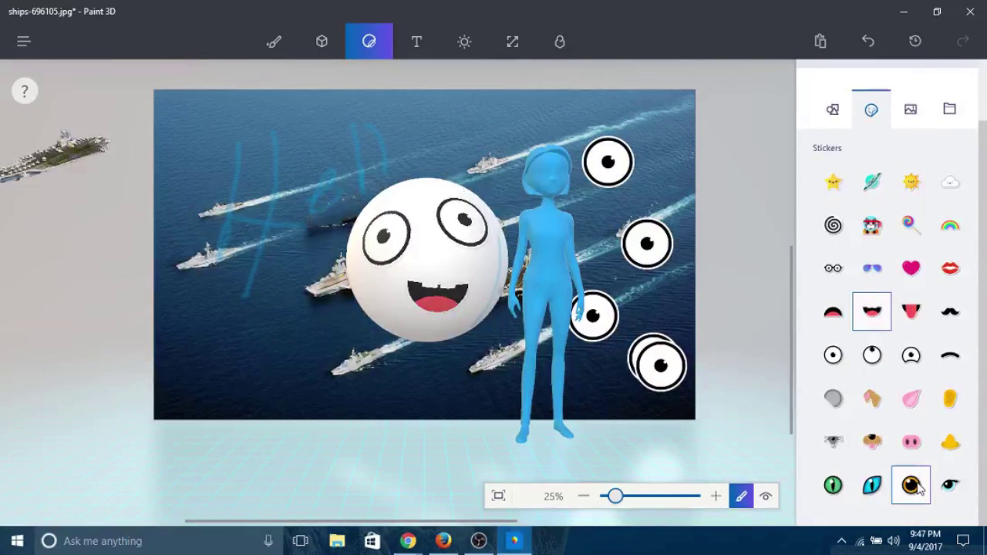
click(915, 452)
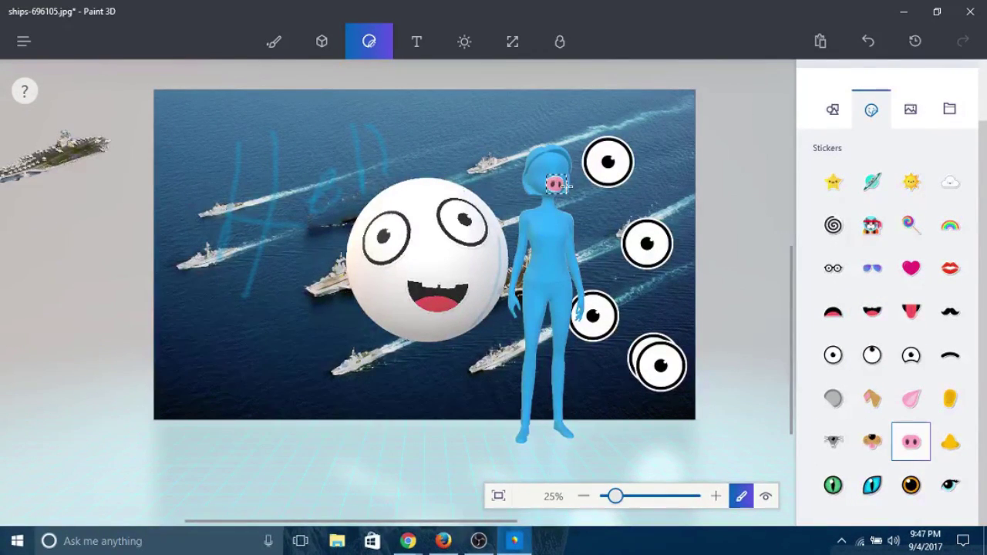
click(567, 185)
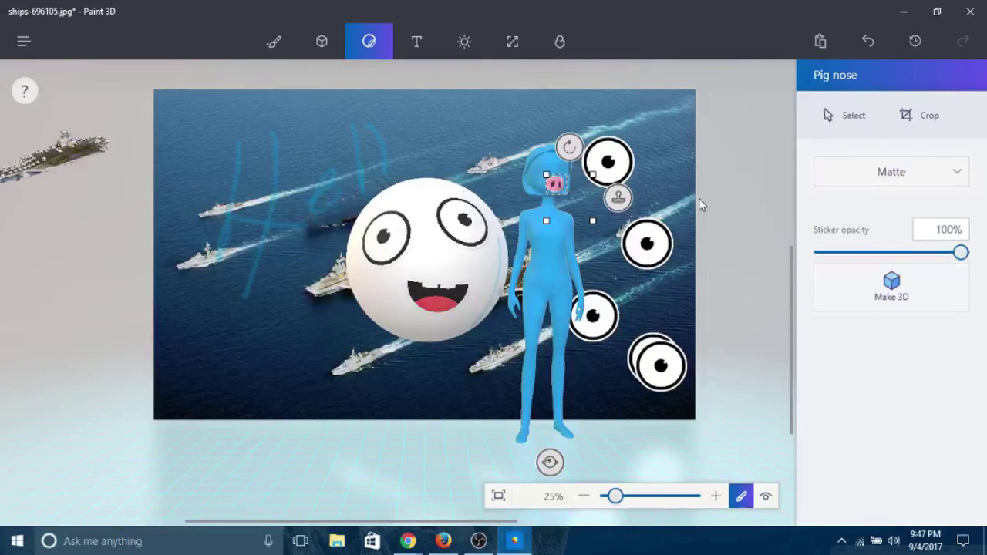
drag(621, 215, 629, 223)
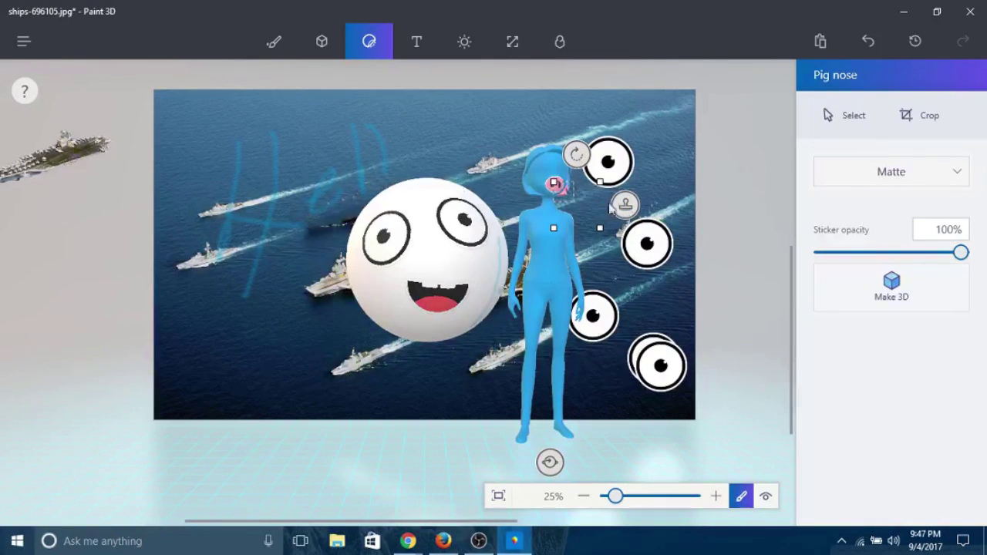
click(325, 44)
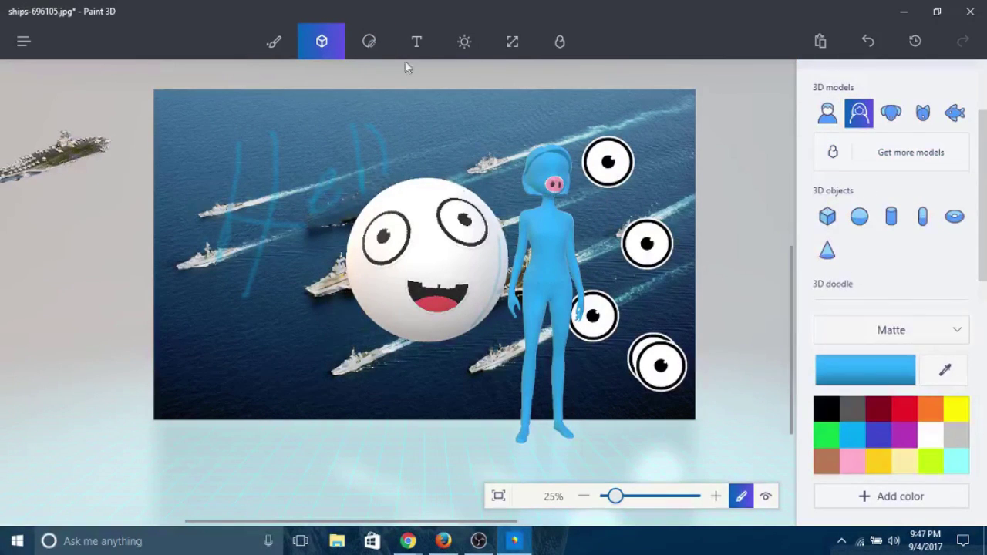
Add an Eye sticker above the pig nose and stamp a second eye beside it.
click(368, 32)
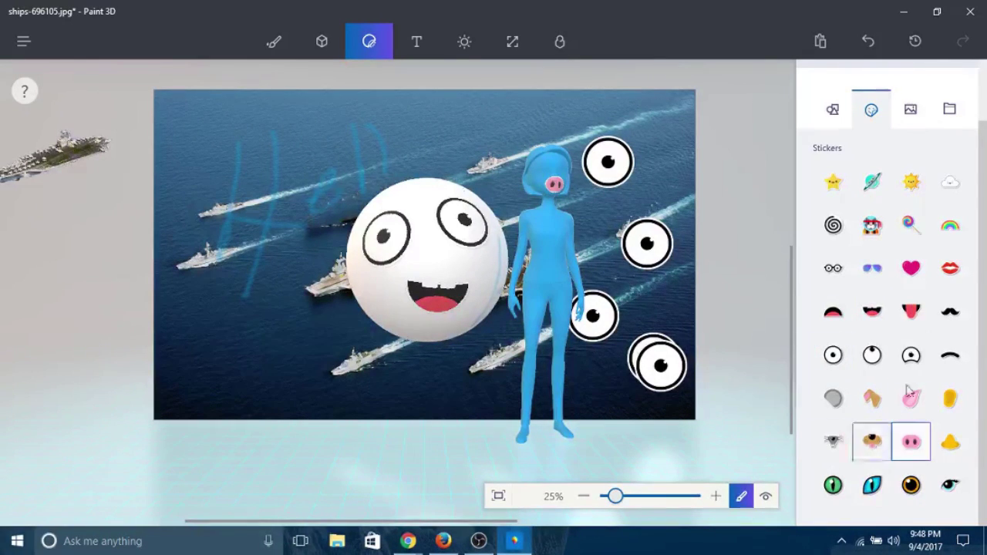
click(845, 367)
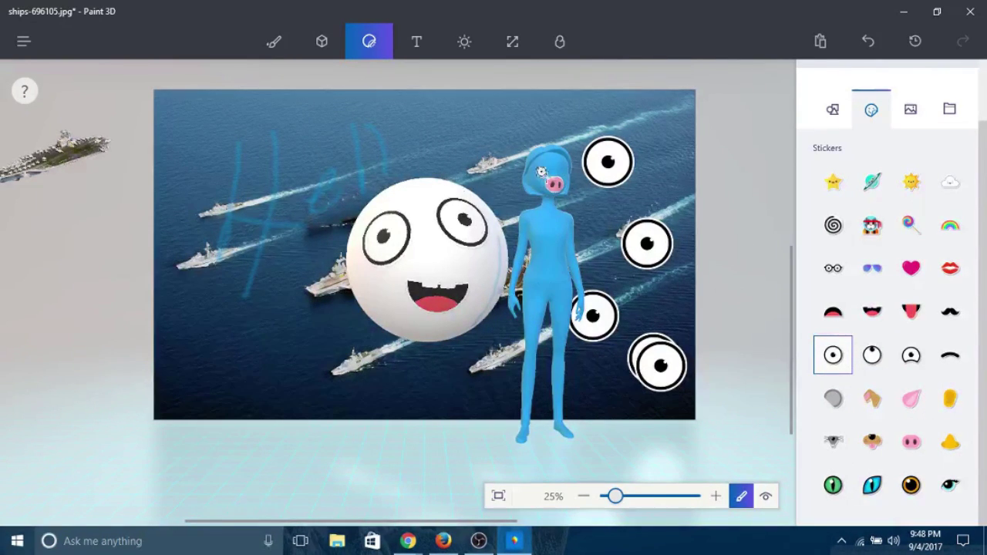
click(542, 172)
drag(597, 195, 587, 208)
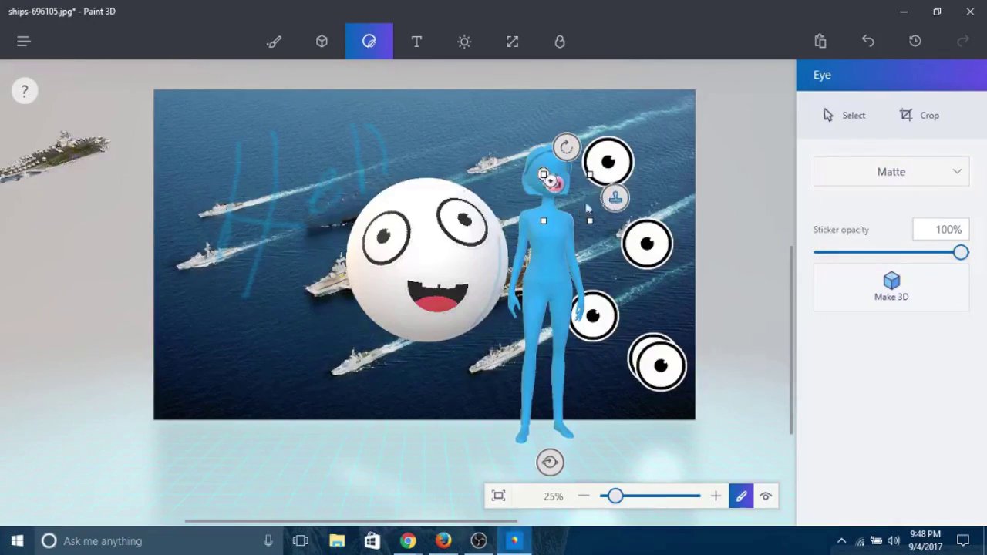
scroll(577, 201, up, 5)
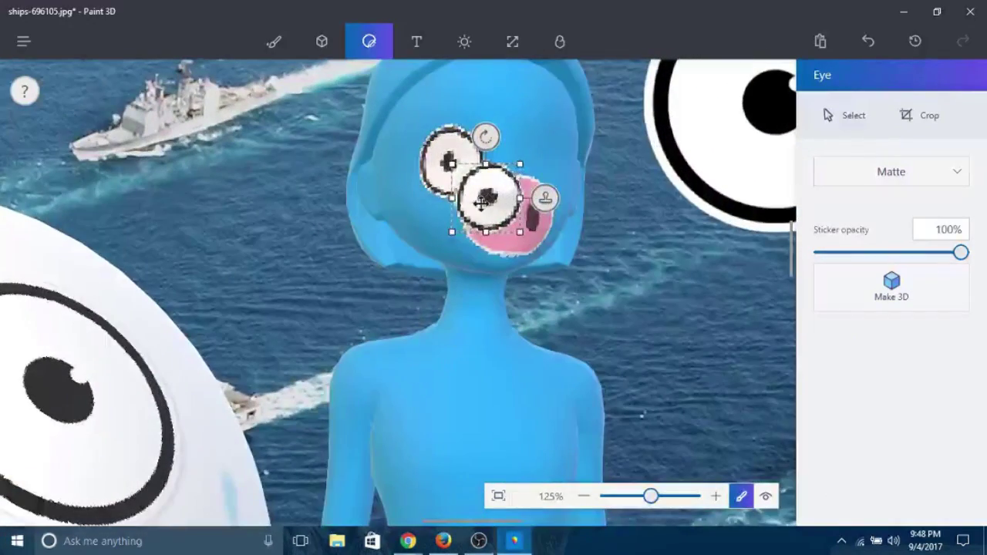
drag(507, 177, 551, 145)
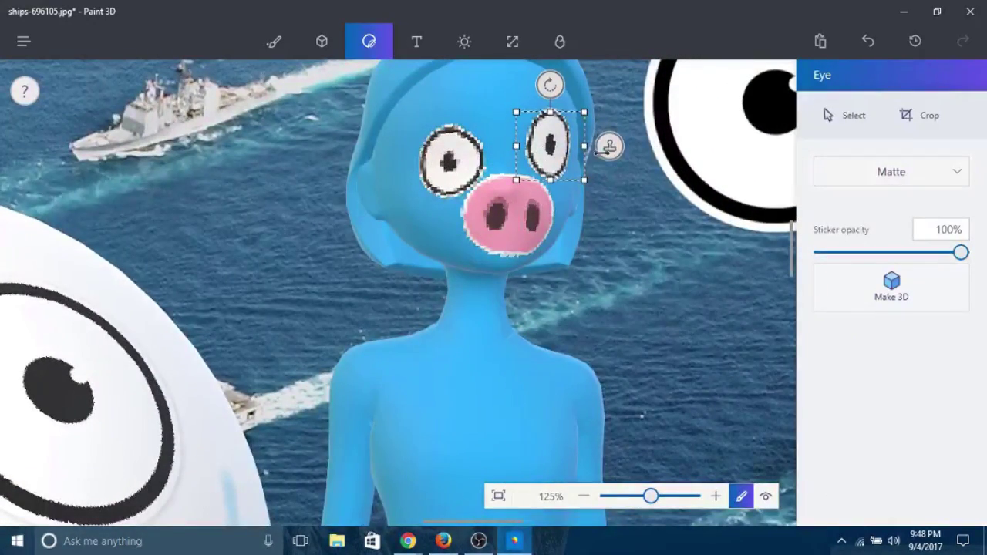
click(610, 148)
scroll(603, 260, down, 4)
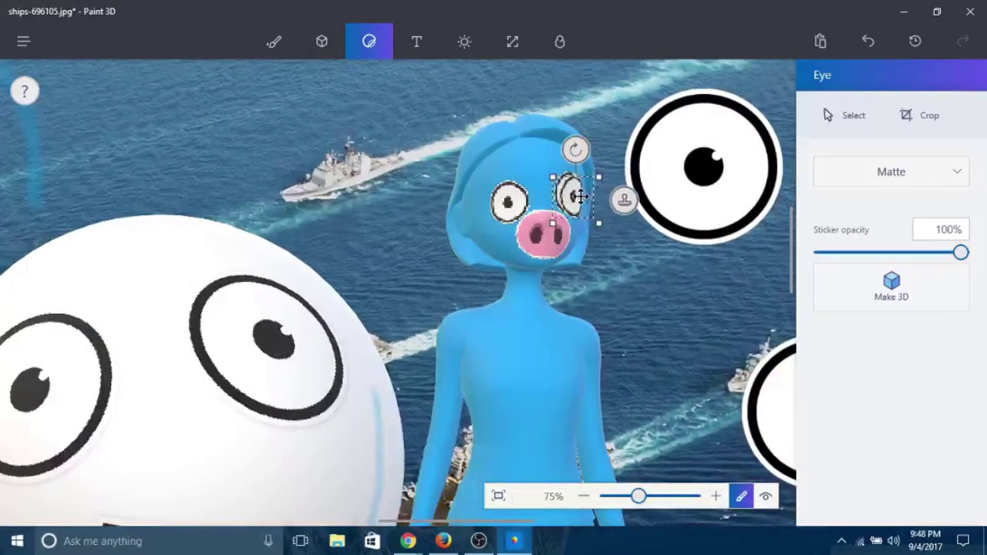
drag(567, 193, 696, 249)
scroll(642, 347, down, 5)
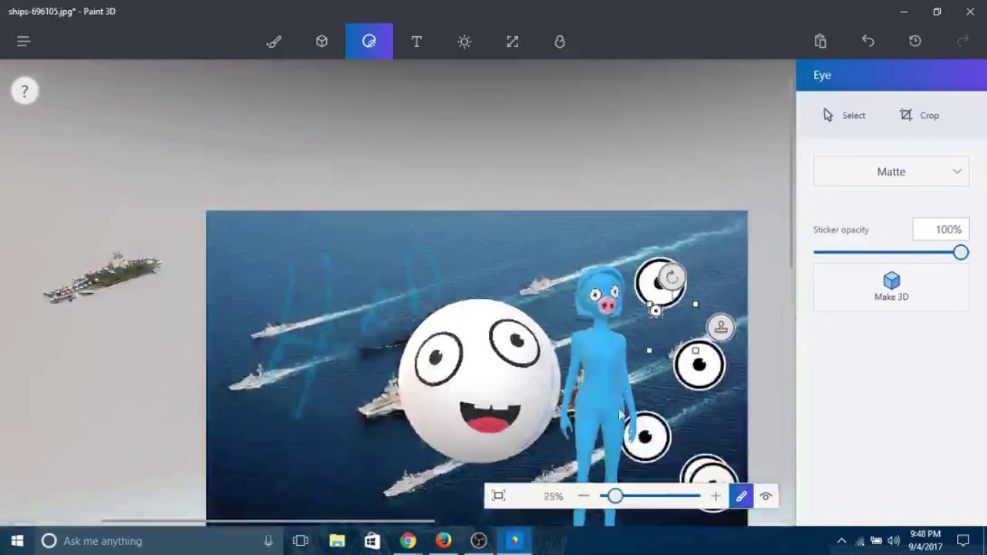
scroll(654, 386, down, 3)
scroll(421, 320, up, 4)
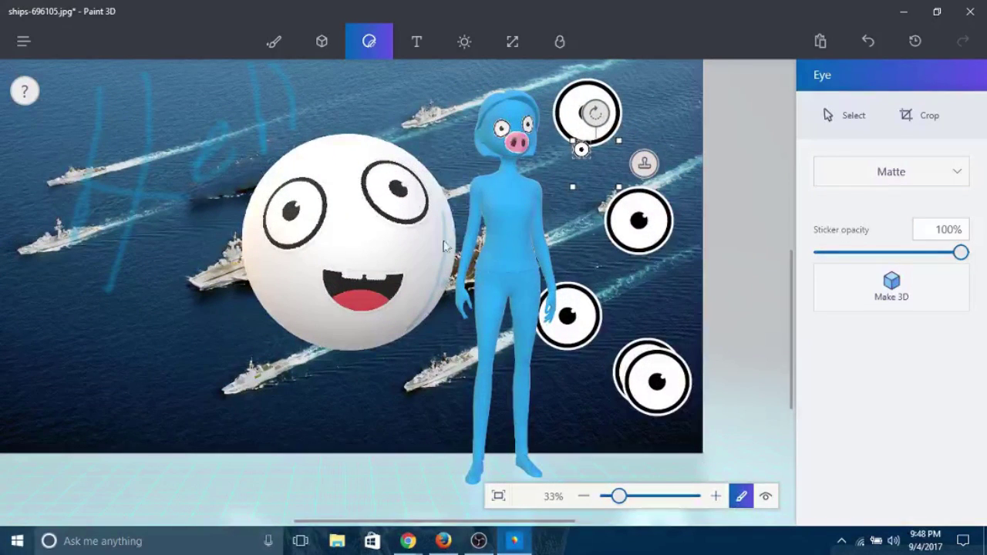
Draw a text box over the upper left of the photo.
click(418, 42)
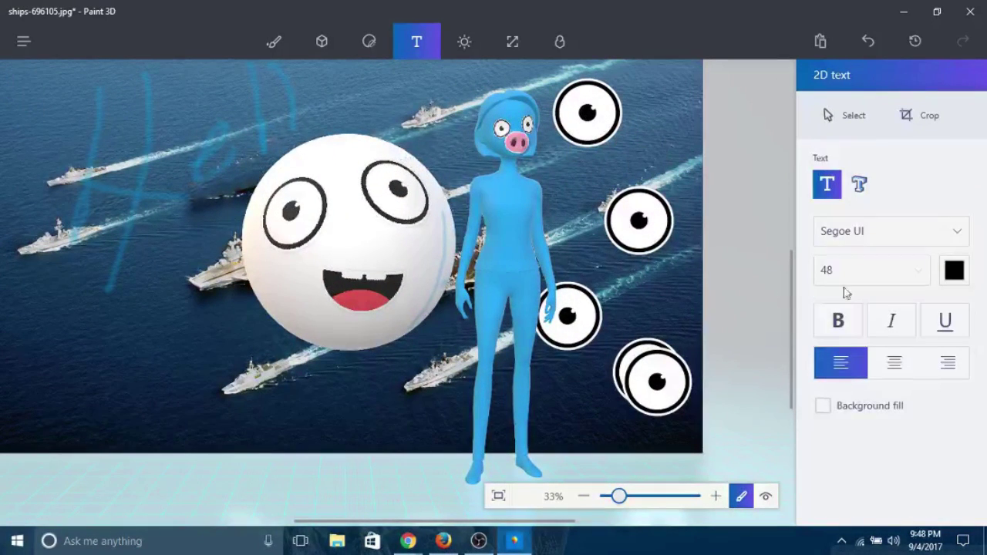
click(858, 185)
drag(35, 128, 398, 390)
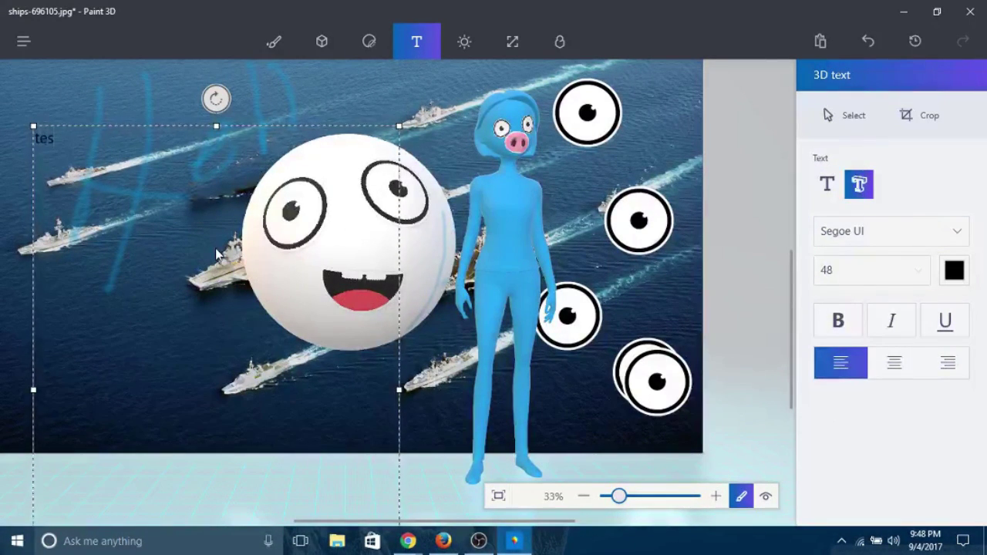
key(BackSpace)
Set the text size to 94 and the colour to purple, and delete the placeholder 'Text'.
click(851, 272)
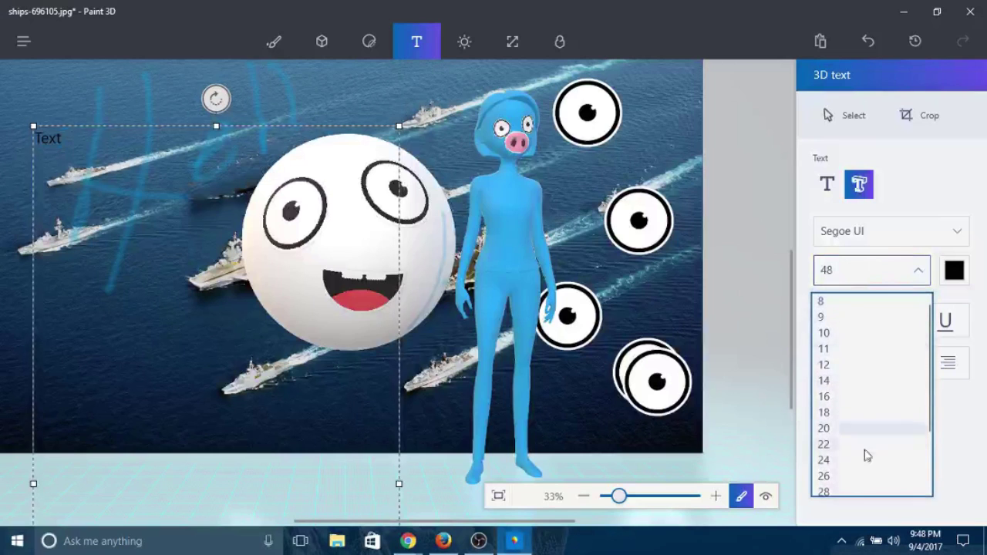
click(869, 478)
click(887, 270)
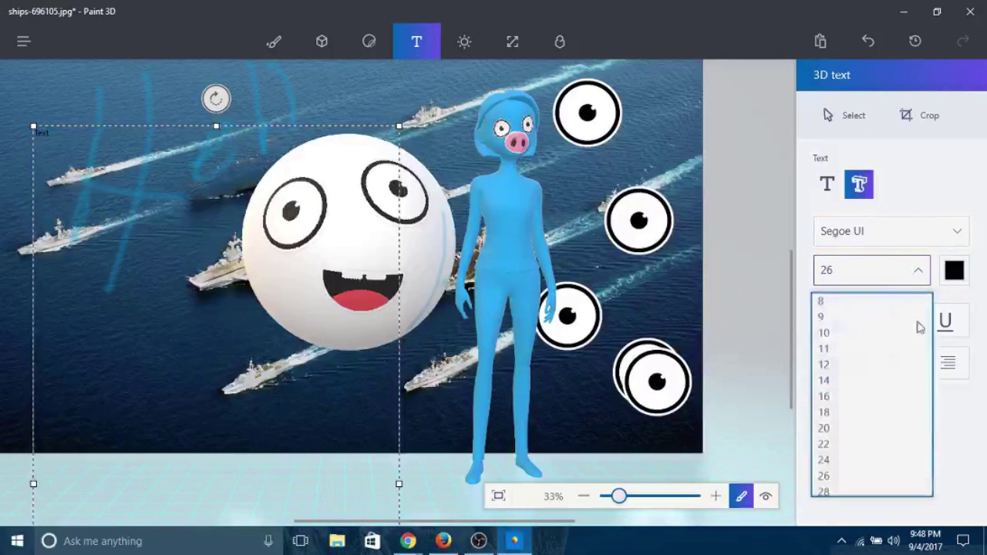
scroll(919, 385, down, 2)
click(880, 472)
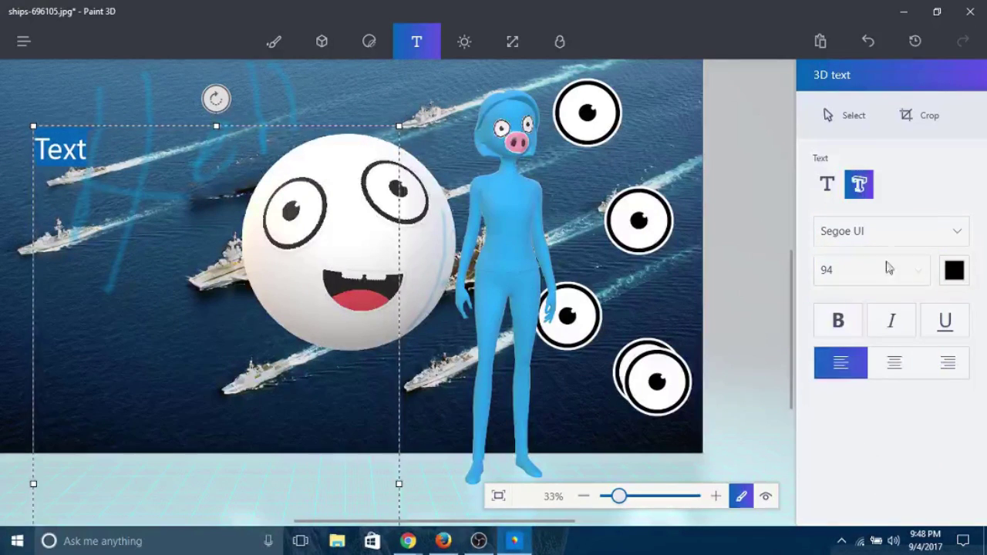
click(956, 270)
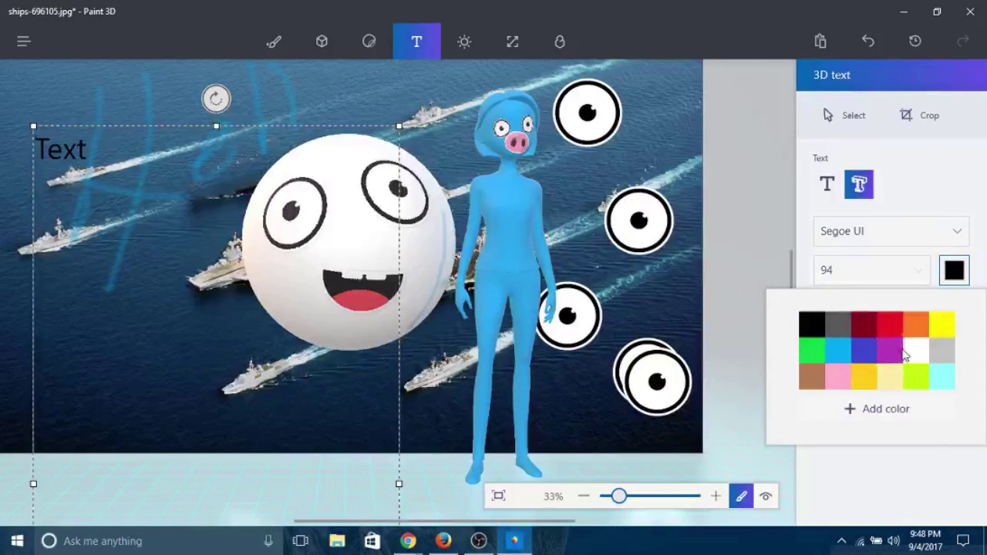
click(900, 351)
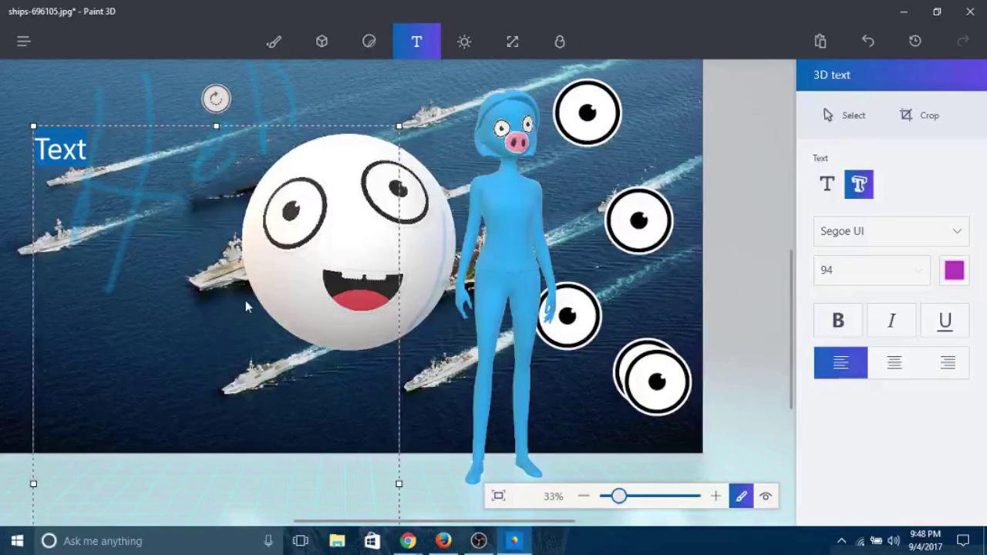
key(BackSpace)
Dismiss the leftover empty text boxes so no text is added to the photo.
scroll(270, 221, down, 1)
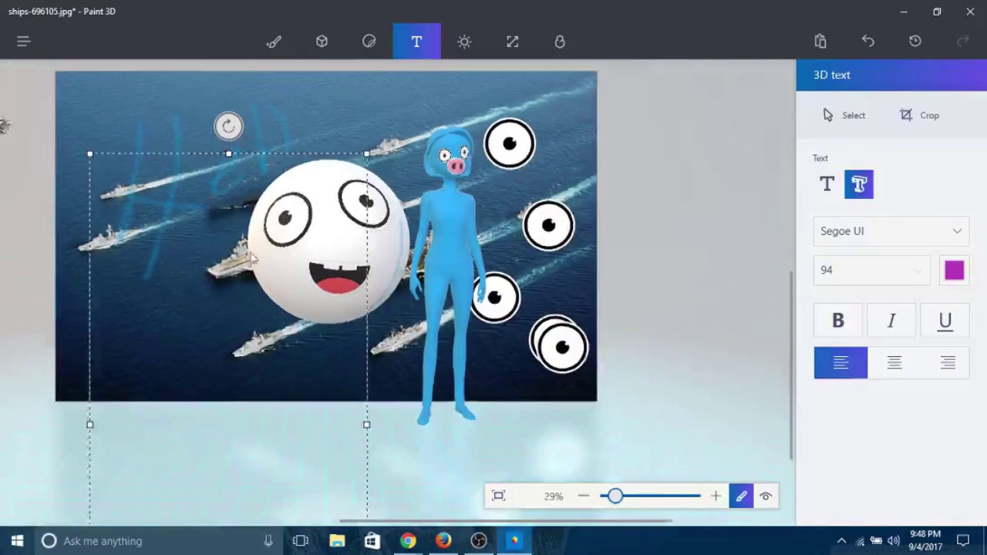
scroll(165, 230, up, 1)
scroll(165, 230, down, 1)
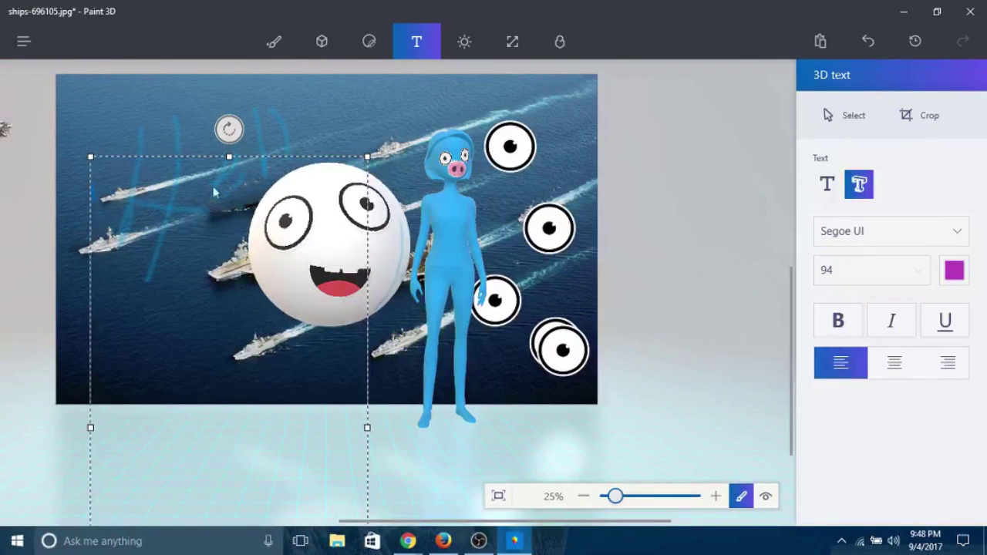
click(102, 172)
drag(101, 172, 199, 237)
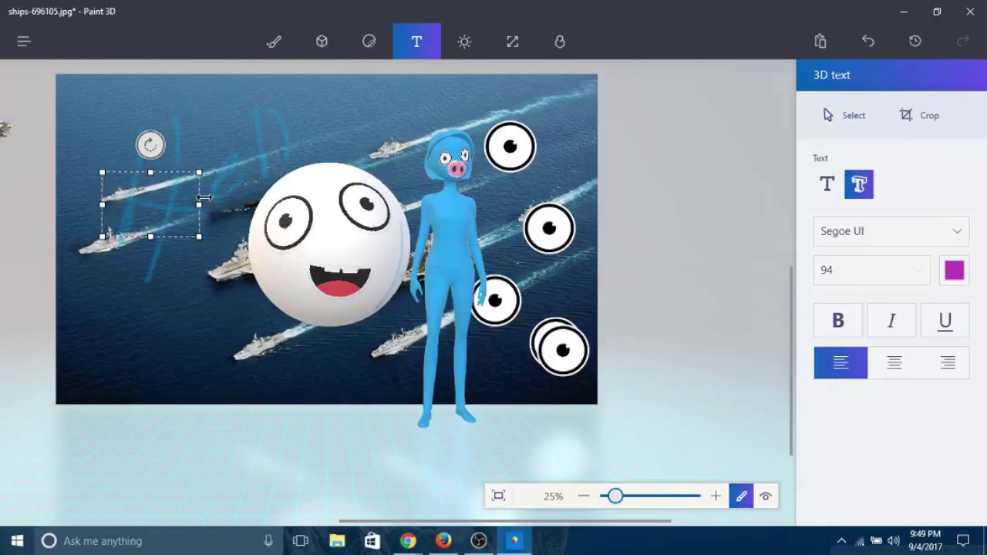
click(236, 132)
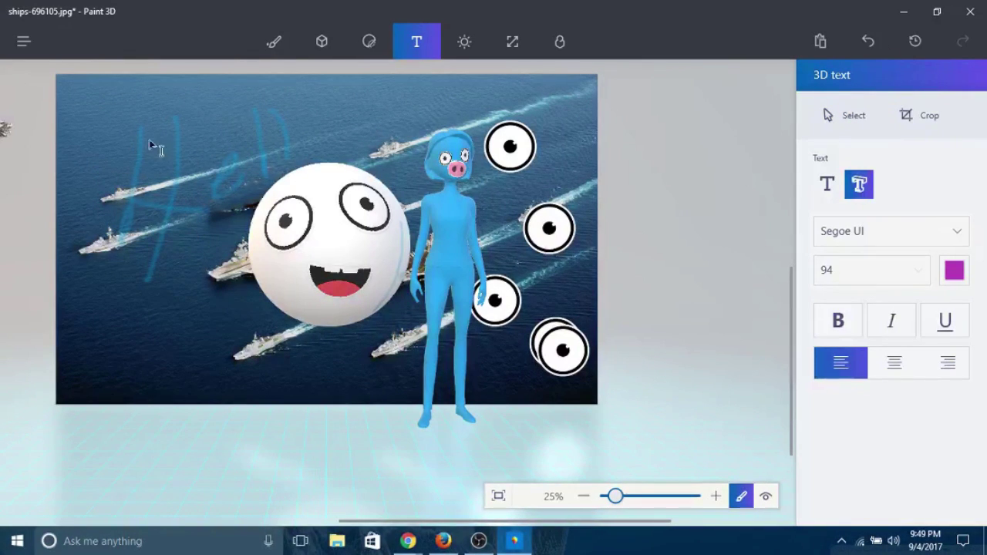
drag(289, 198, 289, 198)
click(216, 185)
Add purple 2D text 'My vacation' with a second line 'ho' at the photo's upper left.
click(826, 185)
drag(153, 93, 384, 176)
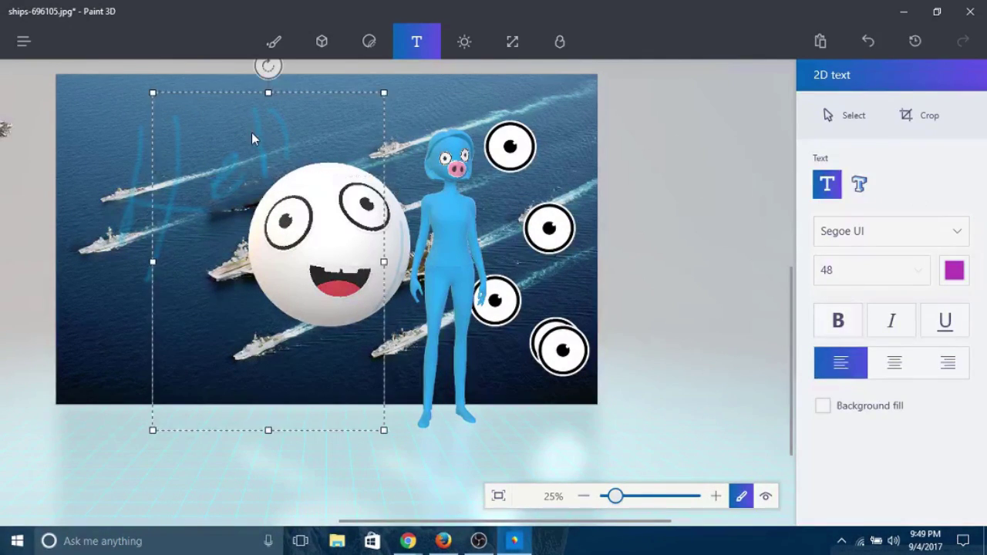
text(My vacation)
key(Return)
text(ho)
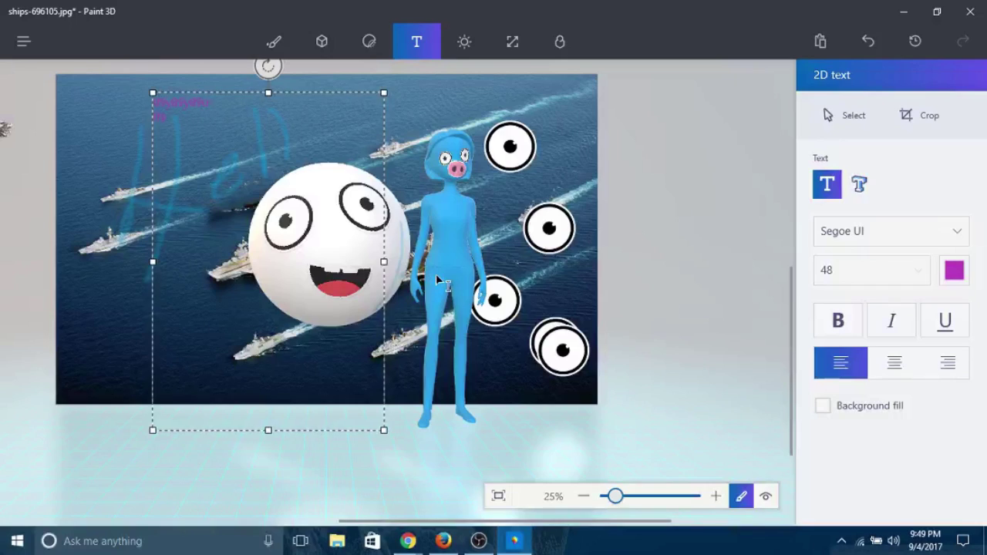
click(371, 210)
scroll(141, 136, up, 5)
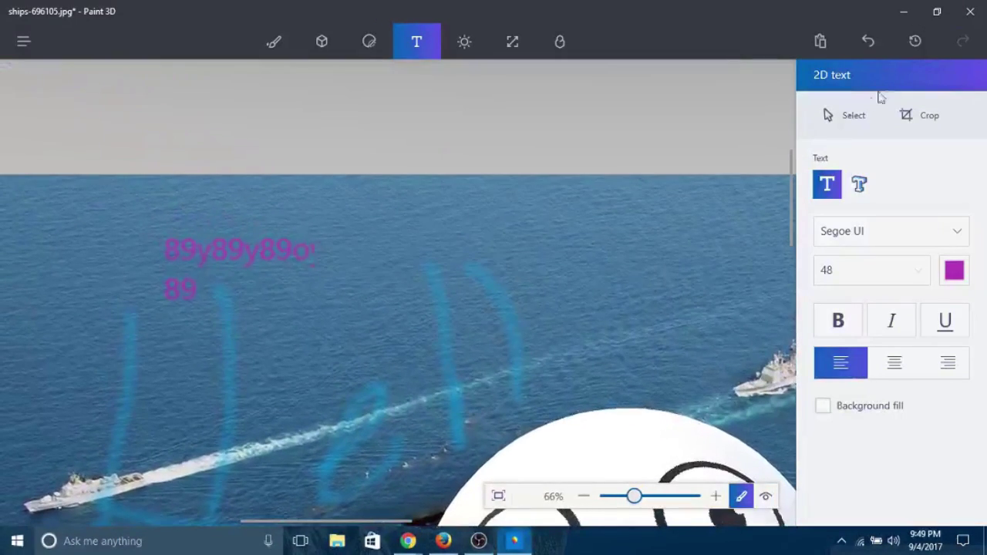
Select the committed purple text with the Select tool.
click(877, 112)
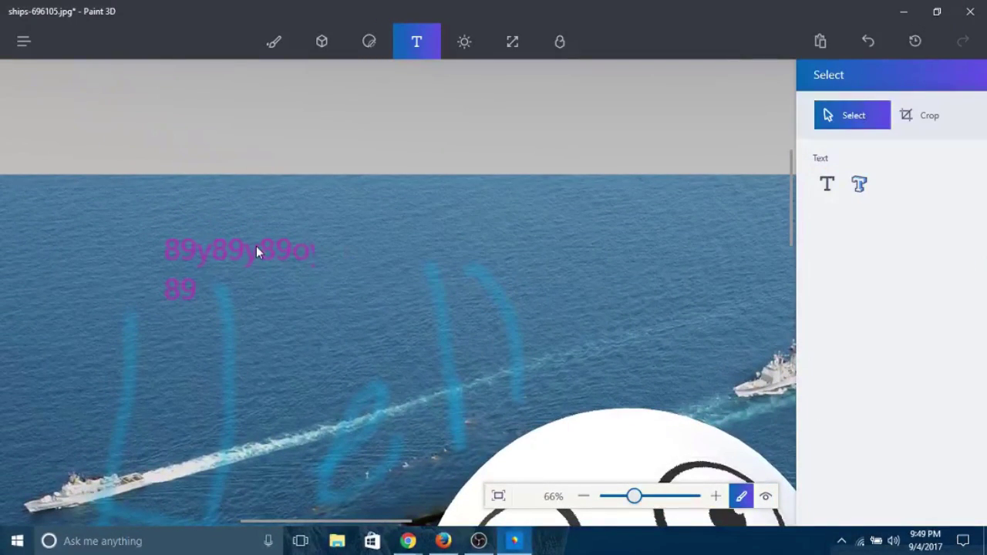
click(326, 332)
scroll(518, 318, down, 1)
scroll(518, 324, up, 2)
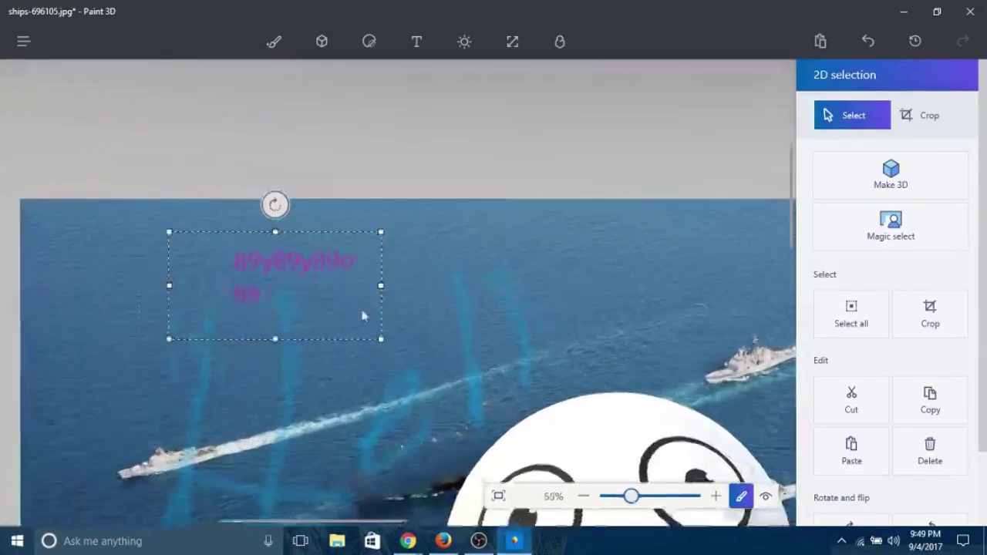
scroll(613, 242, down, 1)
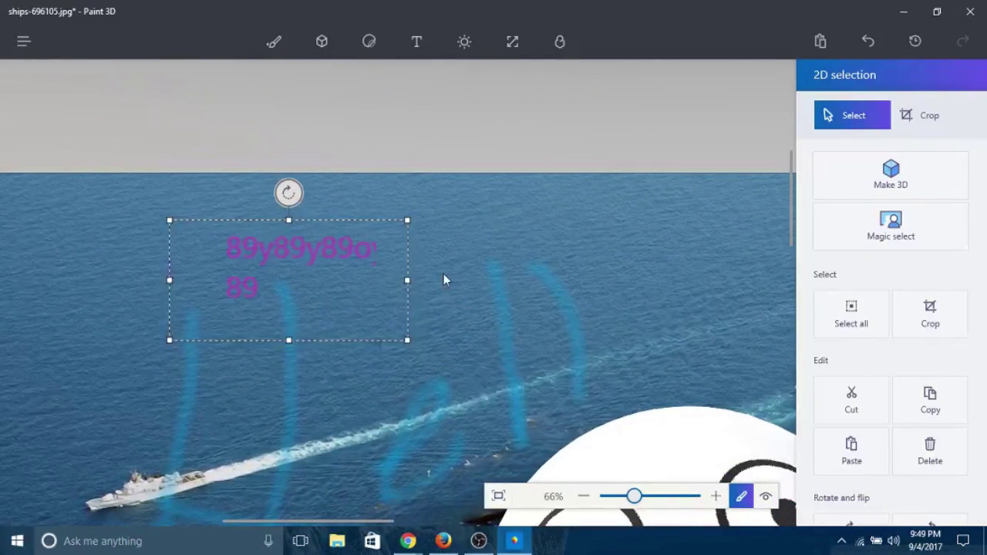
Create dark 3D text reading 'tsrsr' above the purple caption.
click(416, 40)
click(860, 189)
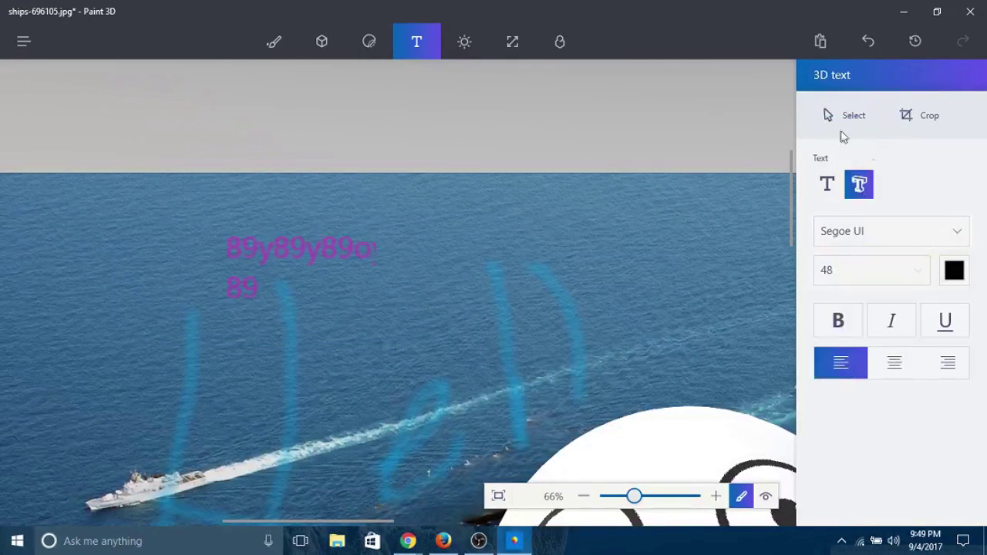
drag(403, 246, 645, 430)
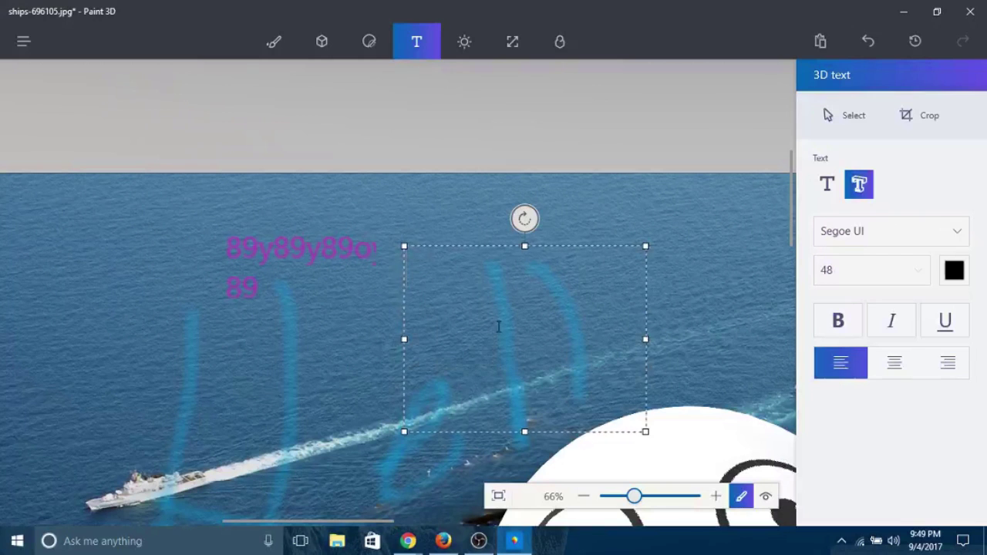
text(tsrsr)
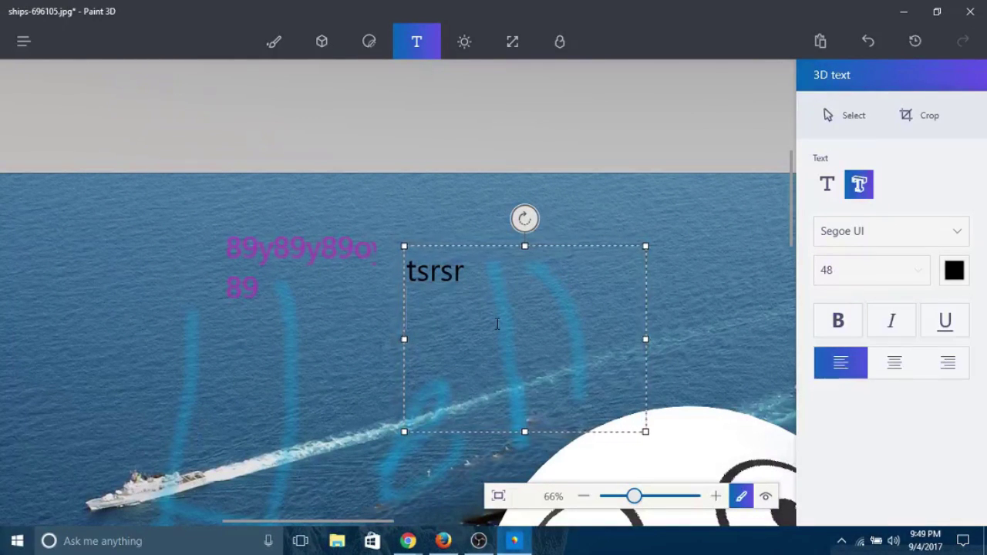
click(692, 288)
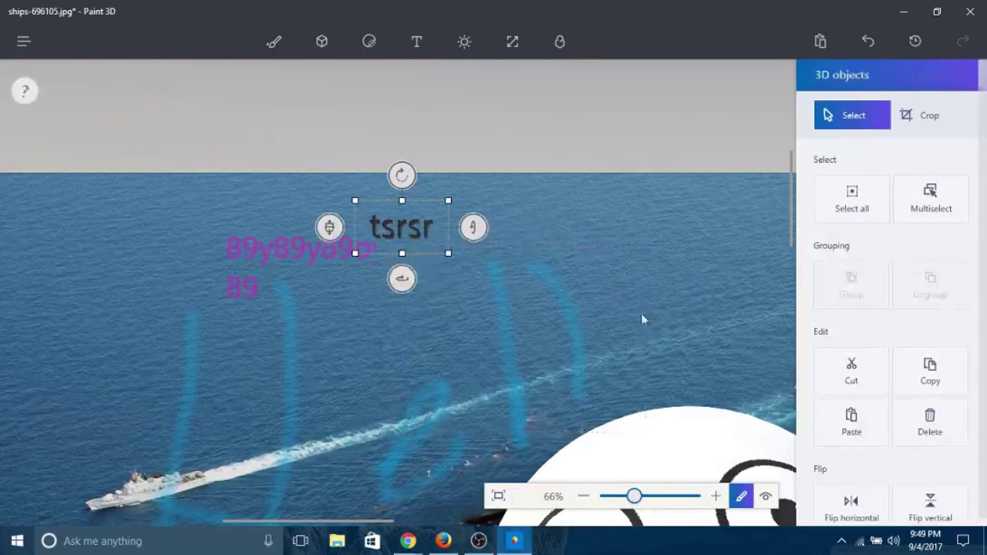
Spin the 3D text around so it reads mirrored, and enlarge it.
mouse_move(478, 229)
mouse_down()
mouse_move(470, 288)
mouse_move(475, 224)
mouse_up()
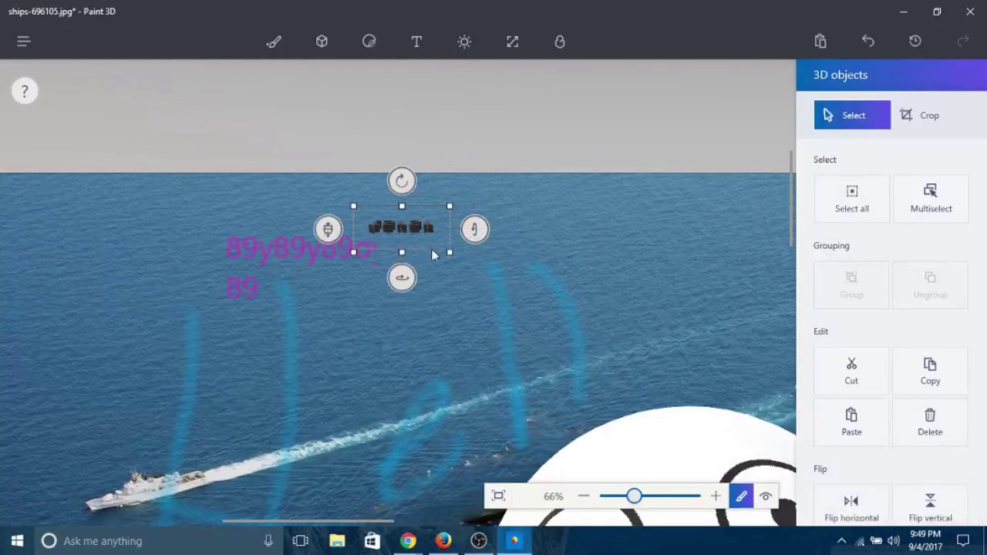
drag(442, 252, 538, 359)
scroll(566, 349, down, 10)
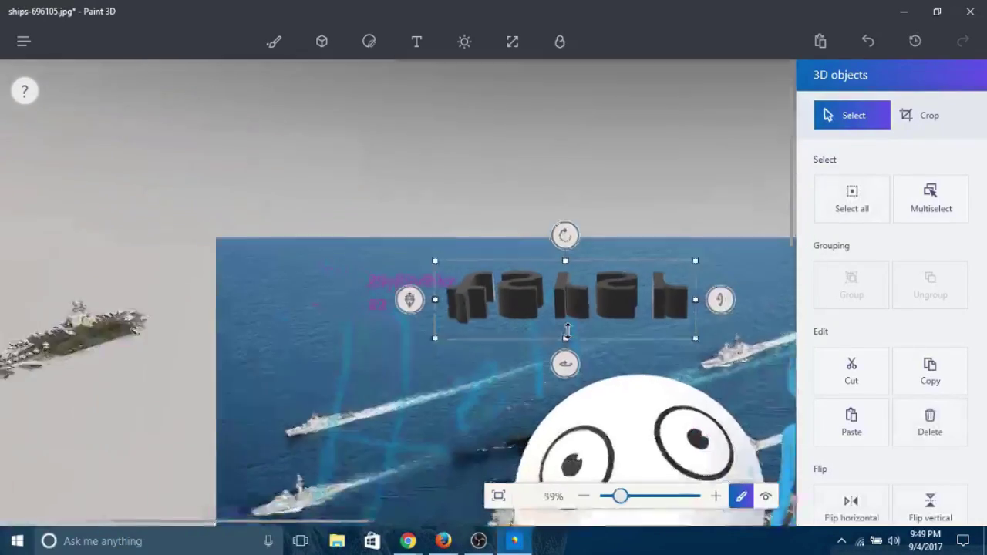
scroll(566, 349, up, 5)
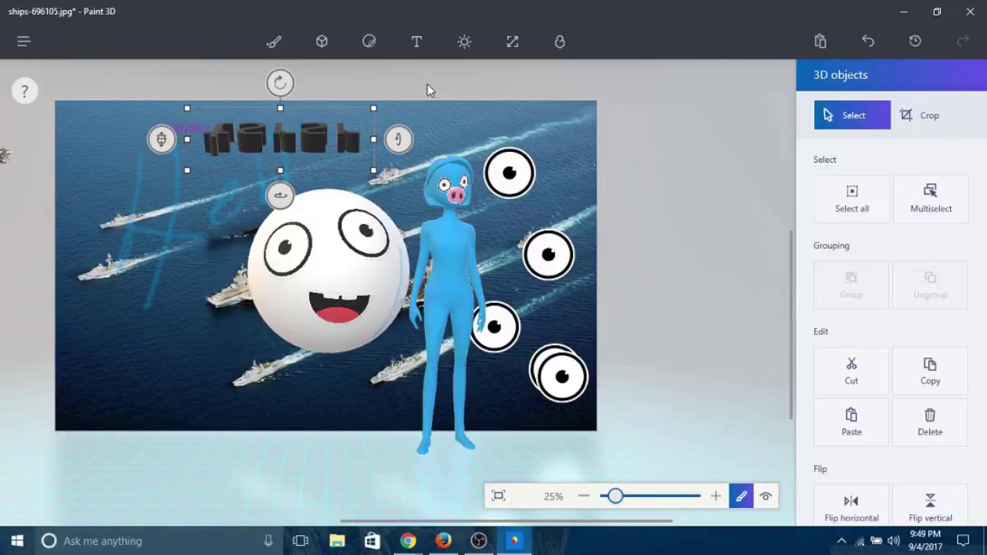
Preview the Candy, Taffy, Stratus, Stone, Spruce and Sand filters, then apply Lavender to the scene.
click(466, 41)
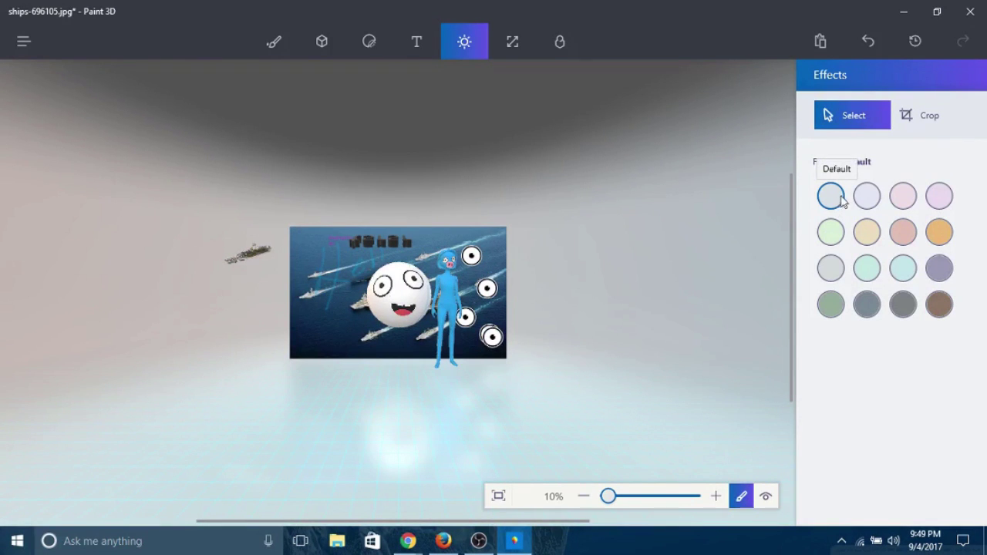
click(867, 196)
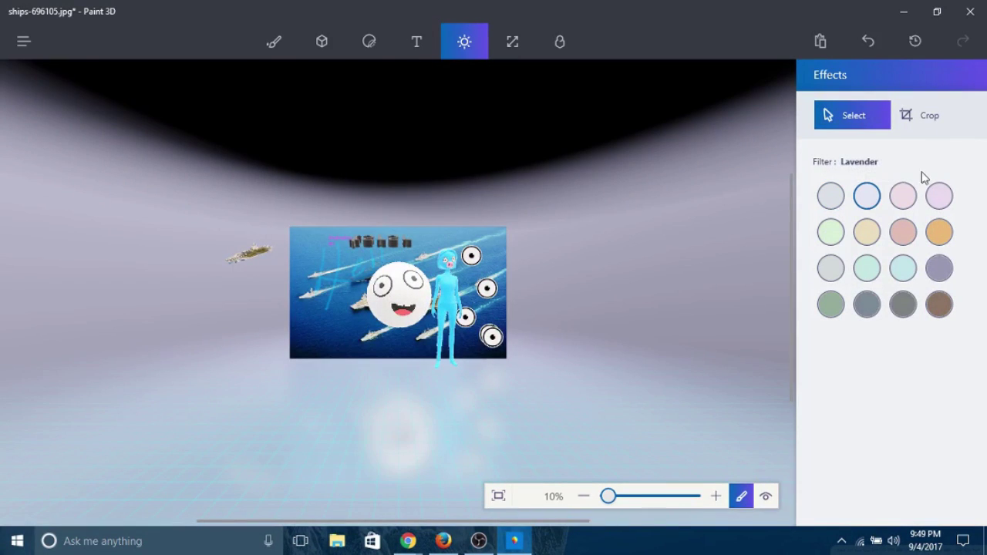
click(903, 196)
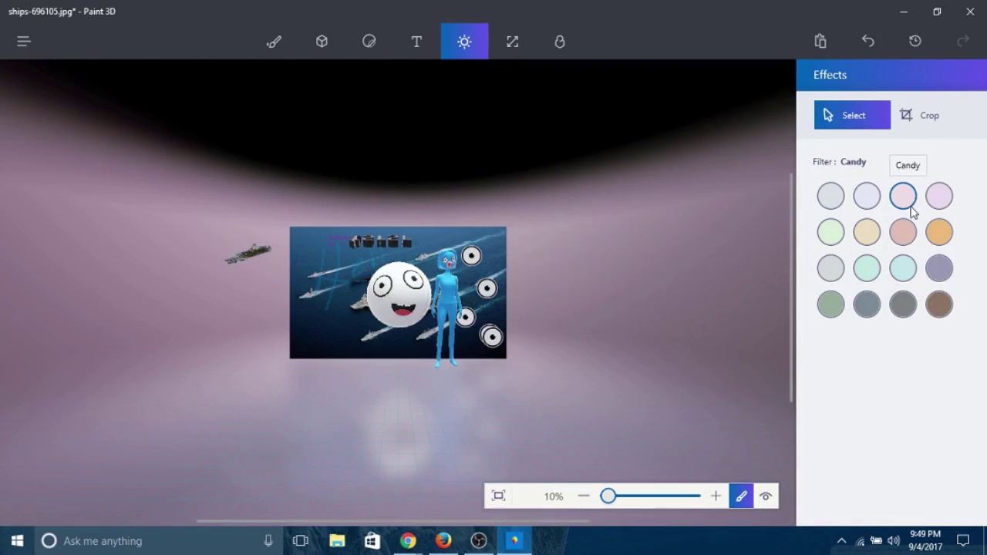
click(940, 199)
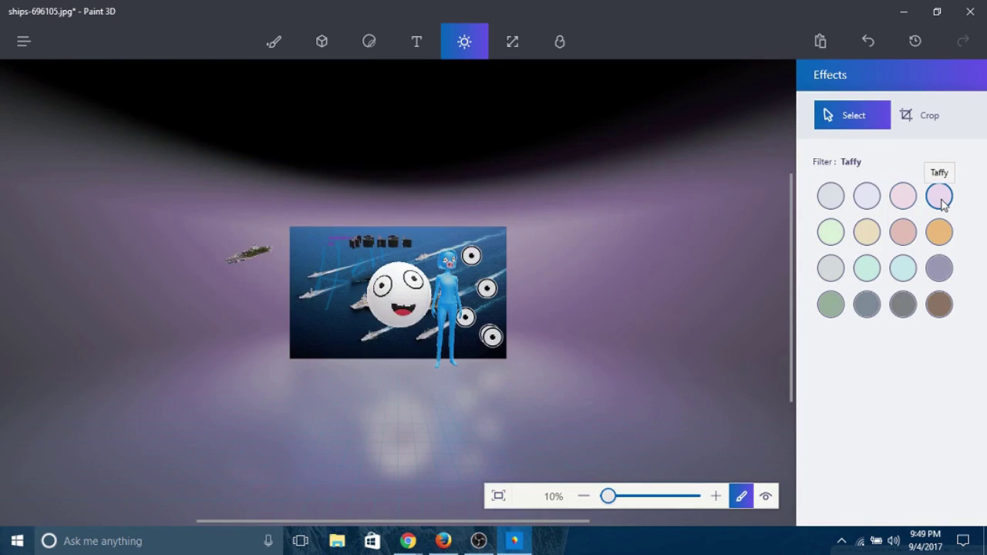
click(903, 302)
click(872, 311)
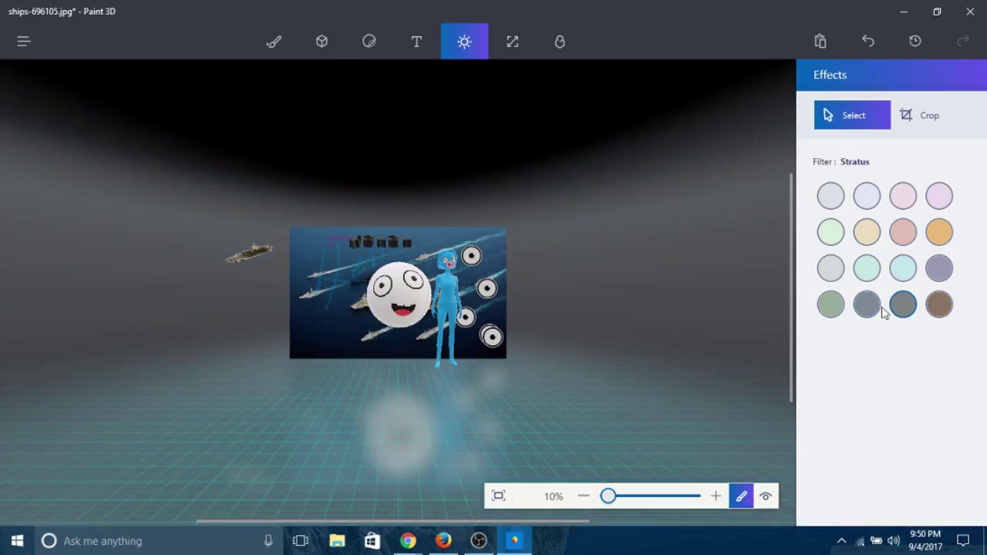
click(840, 304)
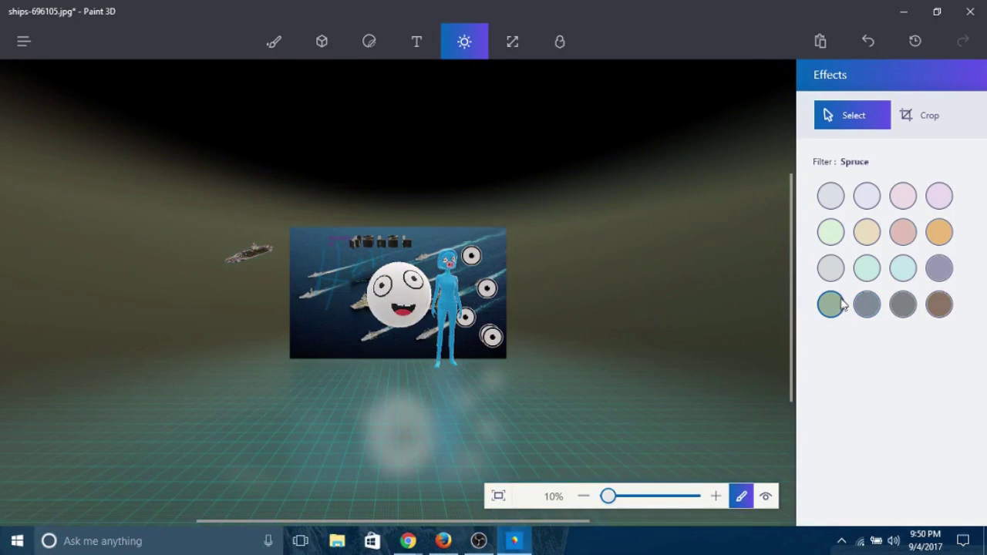
click(865, 234)
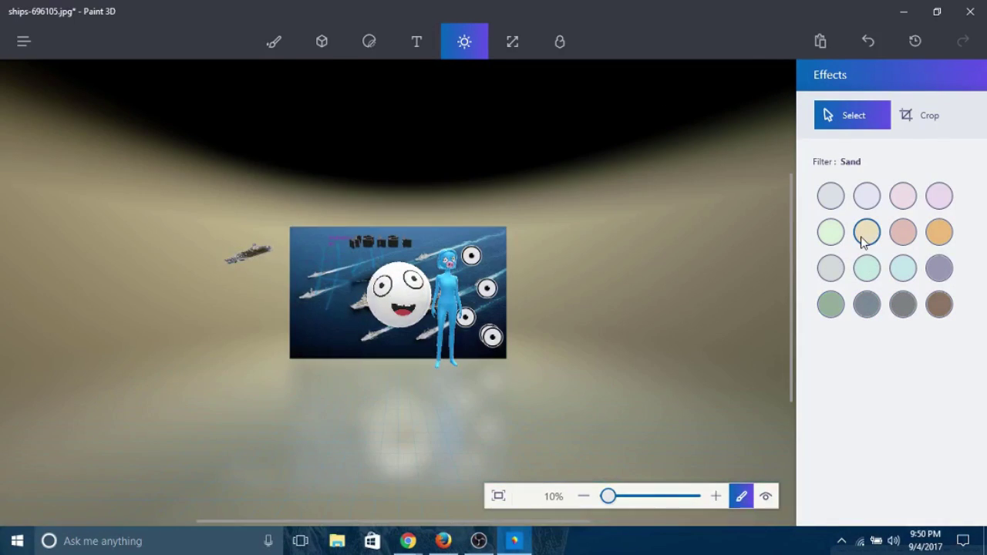
click(869, 197)
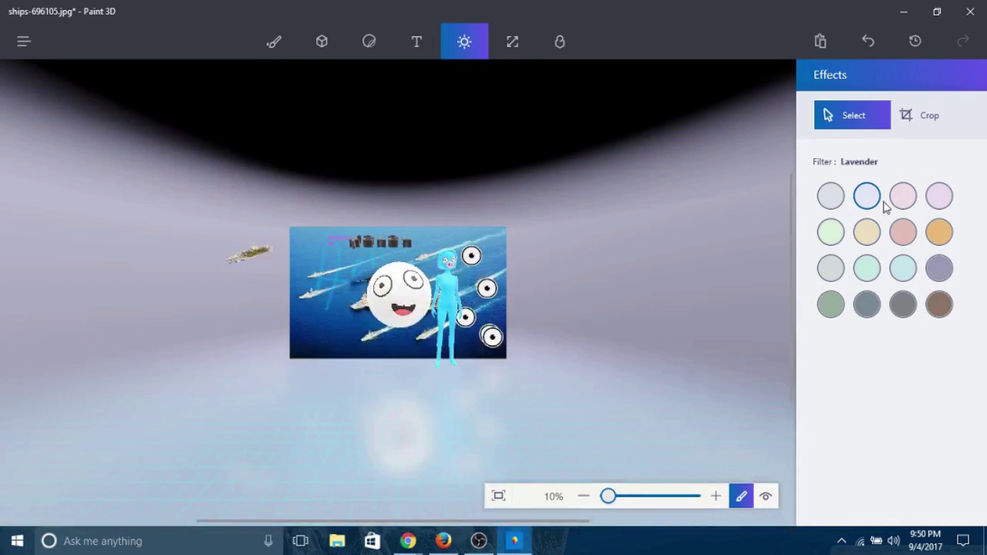
scroll(401, 289, up, 5)
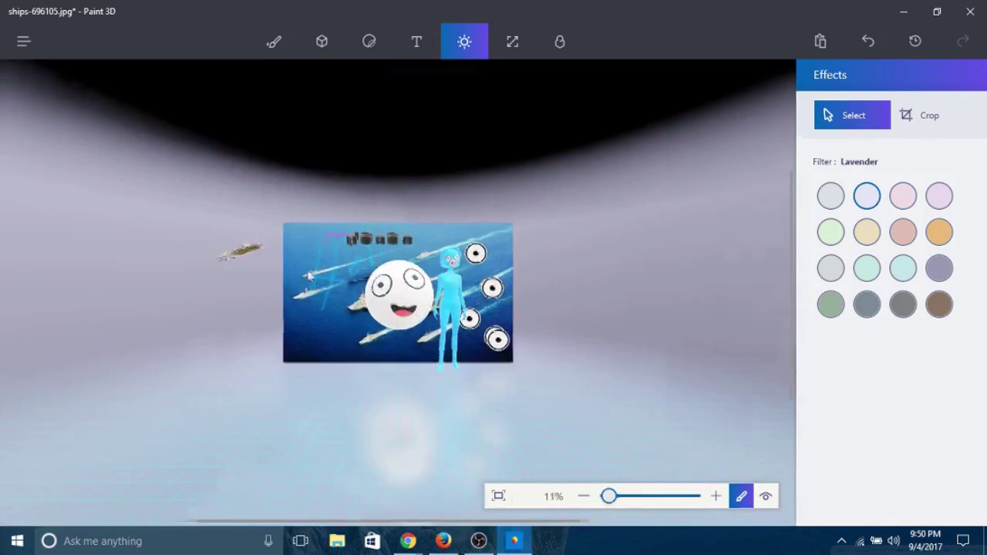
scroll(401, 289, down, 2)
scroll(401, 289, up, 2)
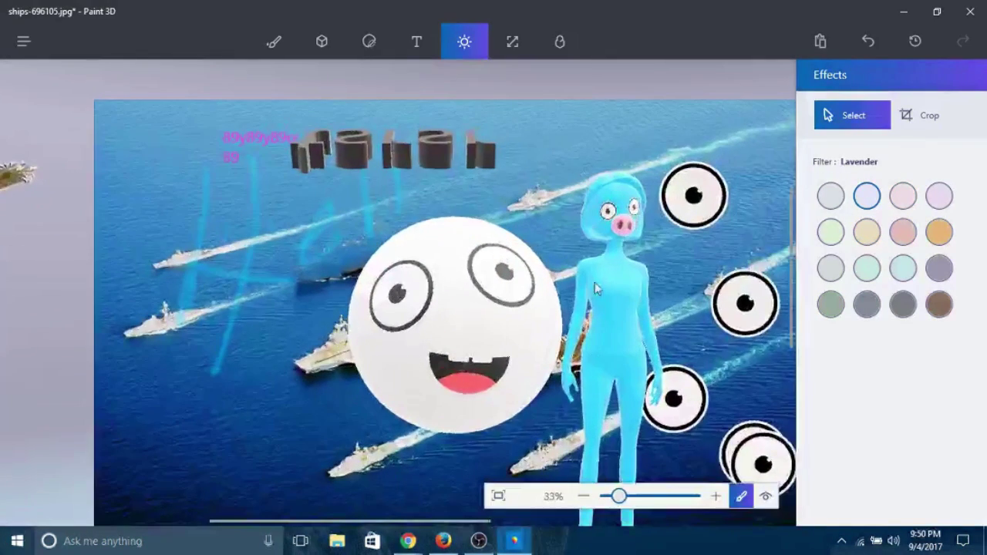